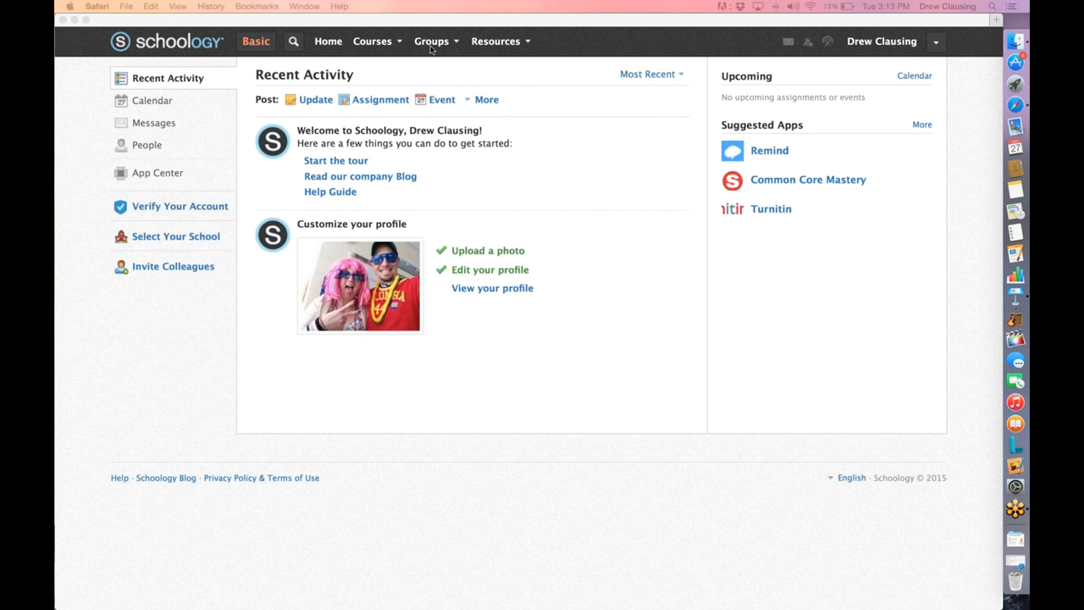
Step: View the group resources for Small Group 1, then return to the home page
left_click(514, 44)
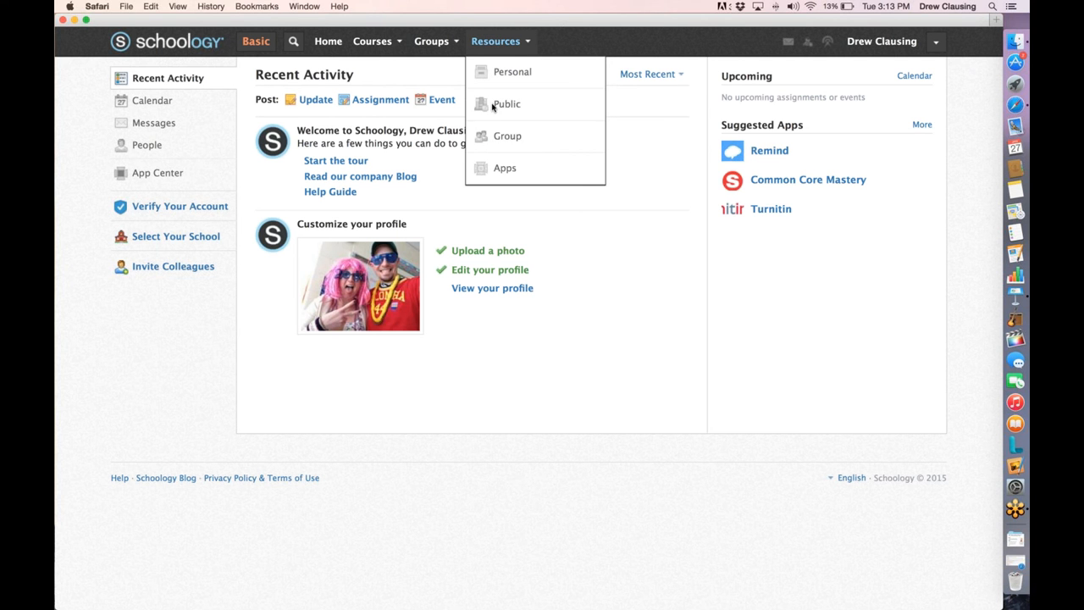
left_click(502, 138)
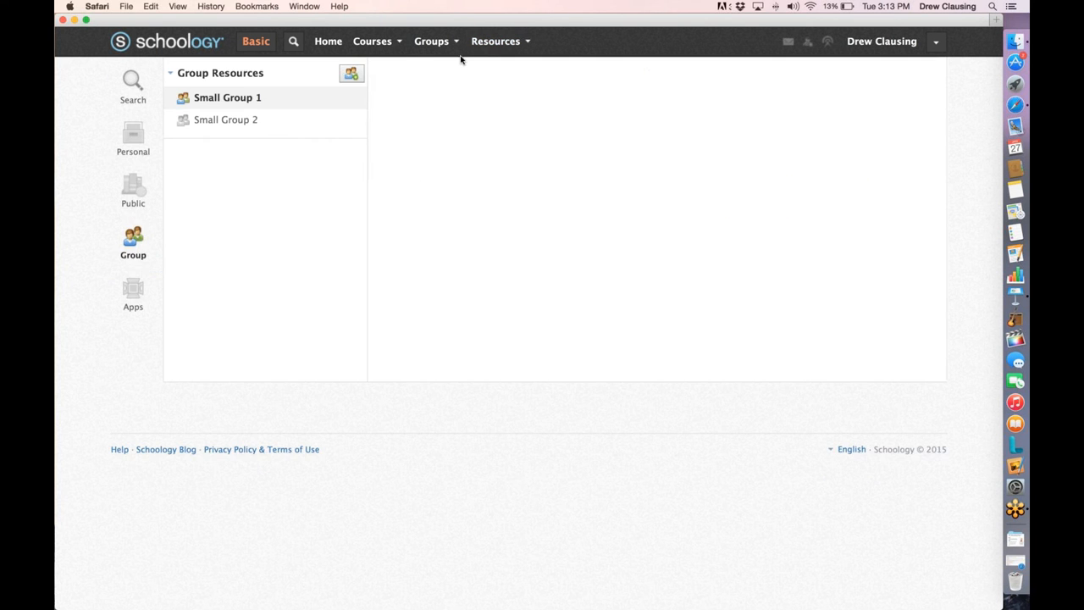
left_click(319, 43)
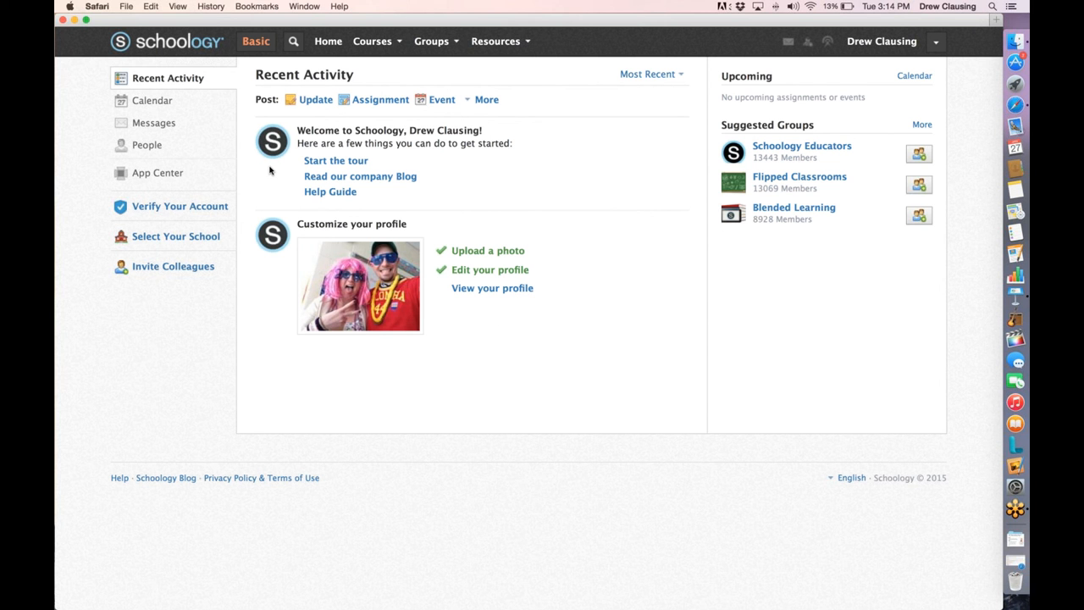
Step: Open the messages inbox, bring up a blank new message form, and cancel it
left_click(153, 107)
left_click(151, 127)
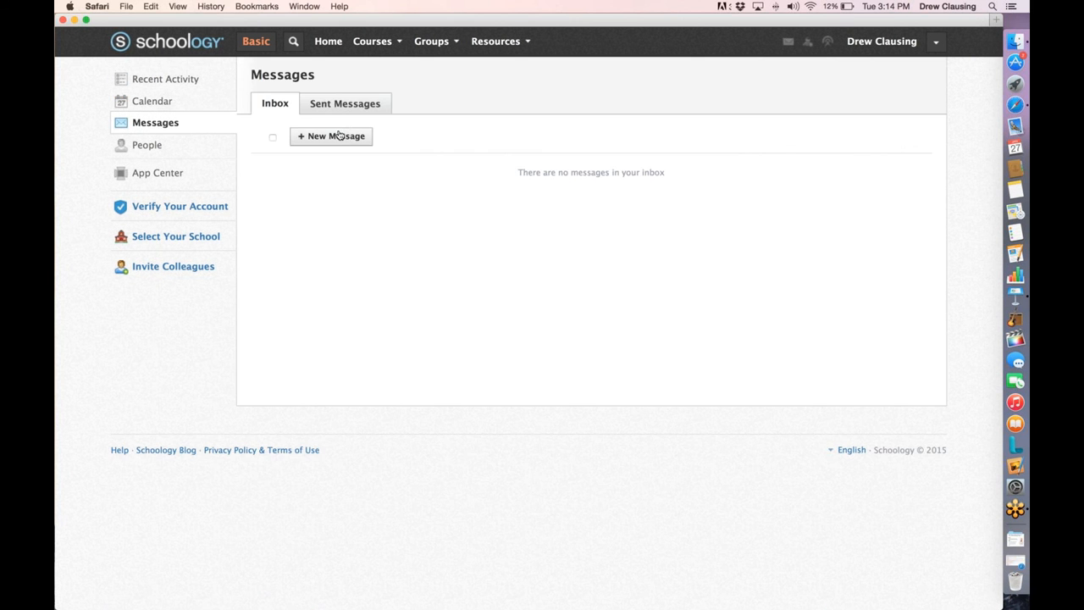
left_click(339, 136)
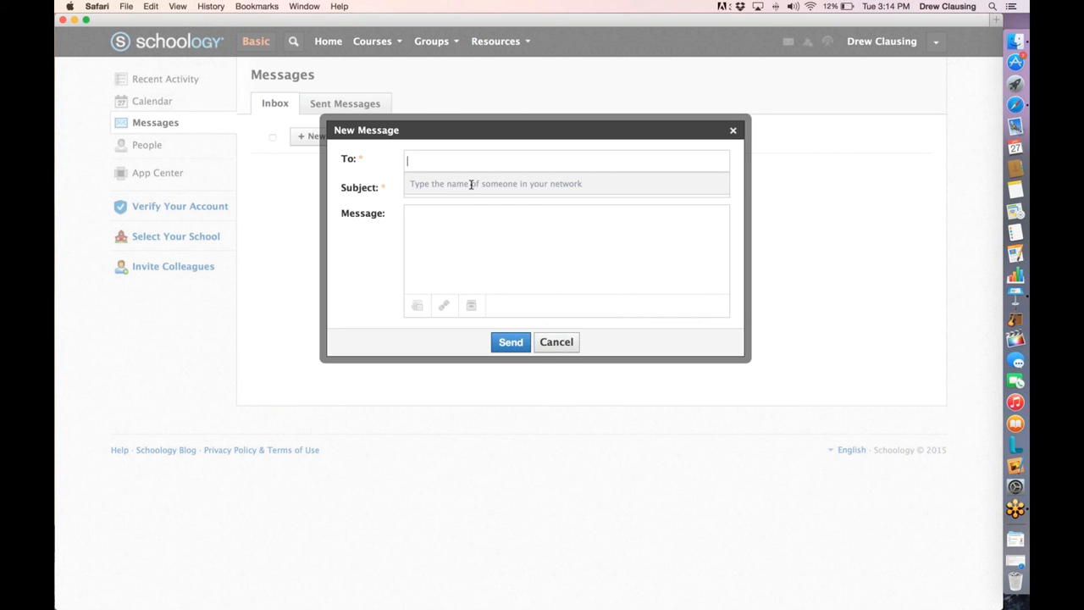
left_click(556, 343)
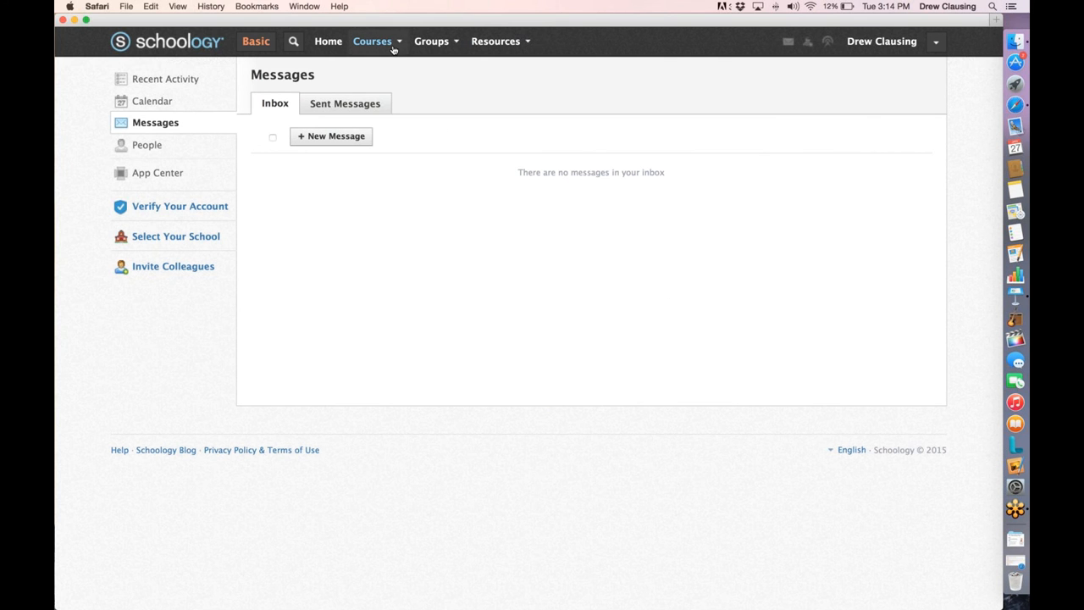
Step: Look through the People, Messages and Calendar pages, finishing on the list of people connections
left_click(148, 152)
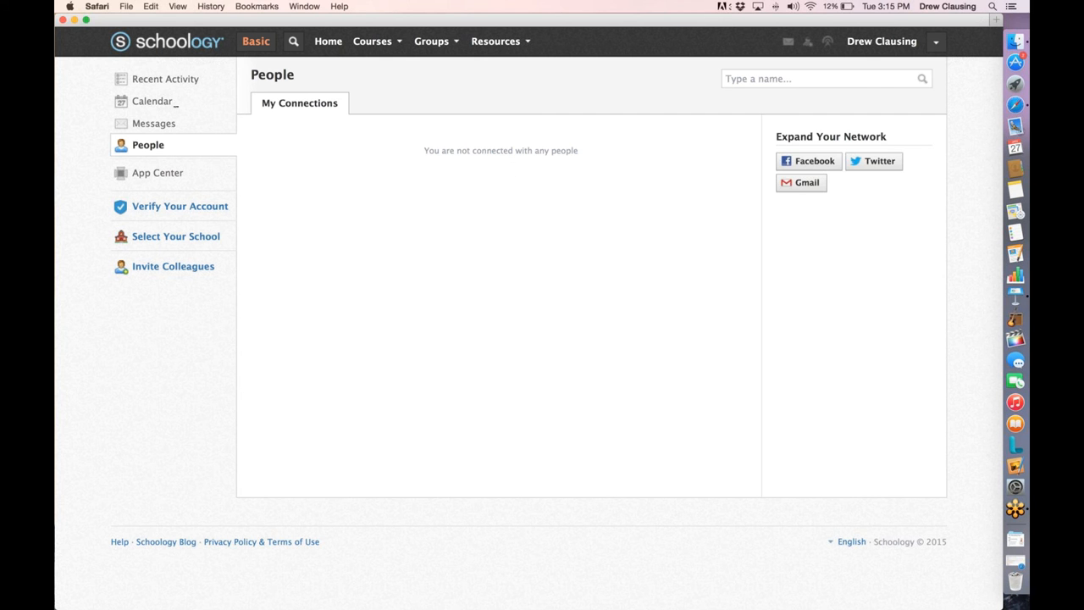
left_click(151, 124)
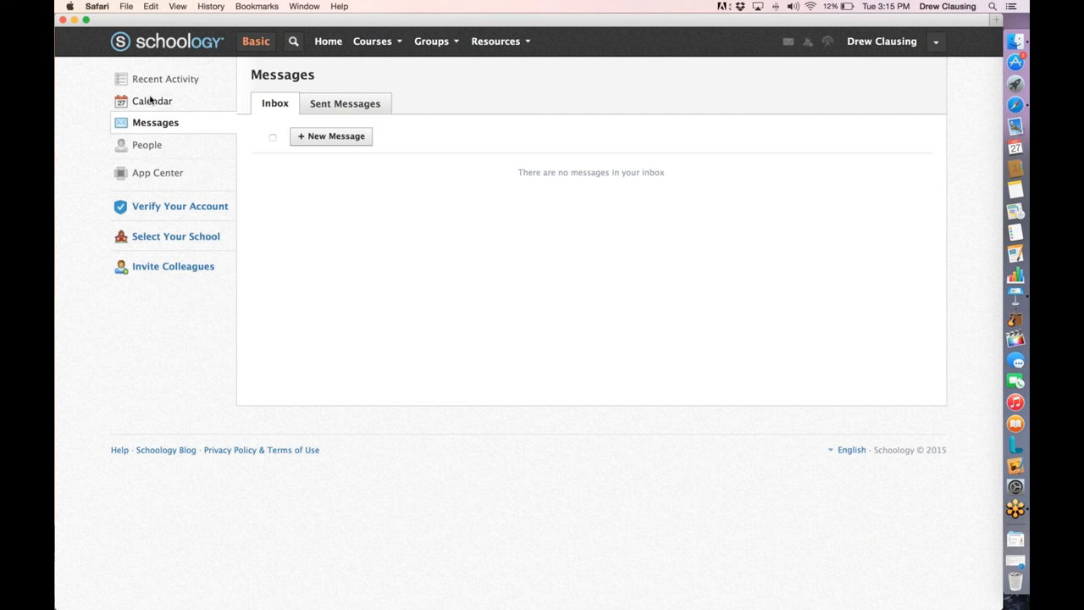
left_click(150, 100)
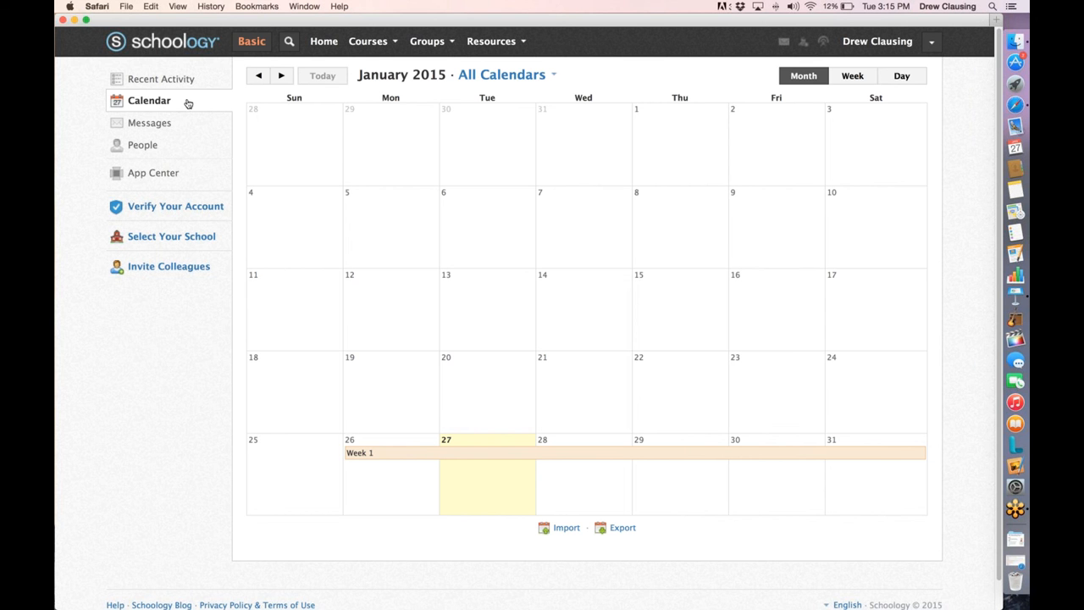
left_click(165, 125)
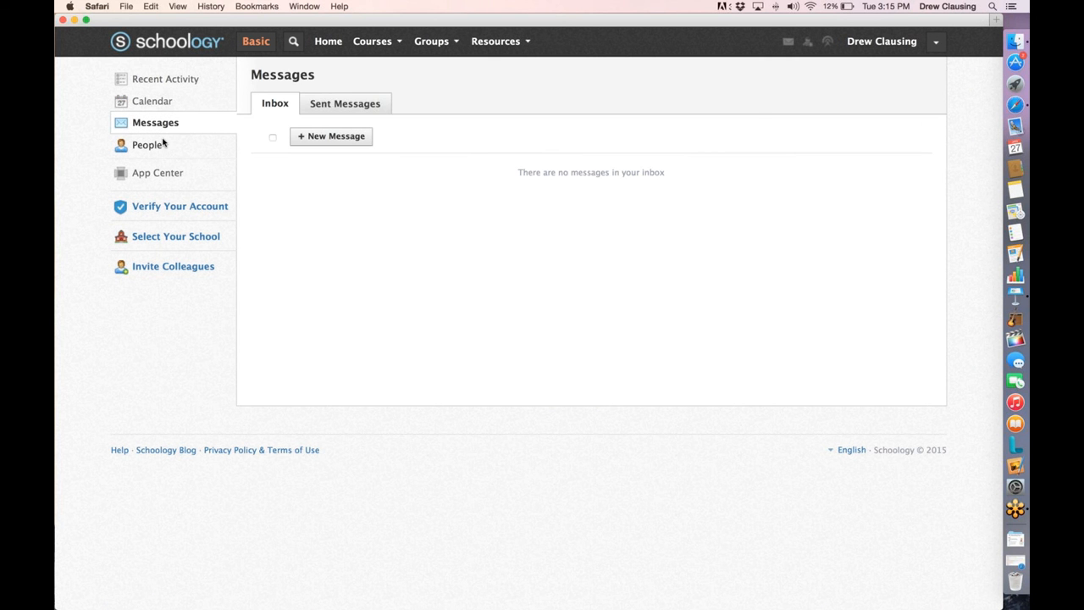
left_click(149, 144)
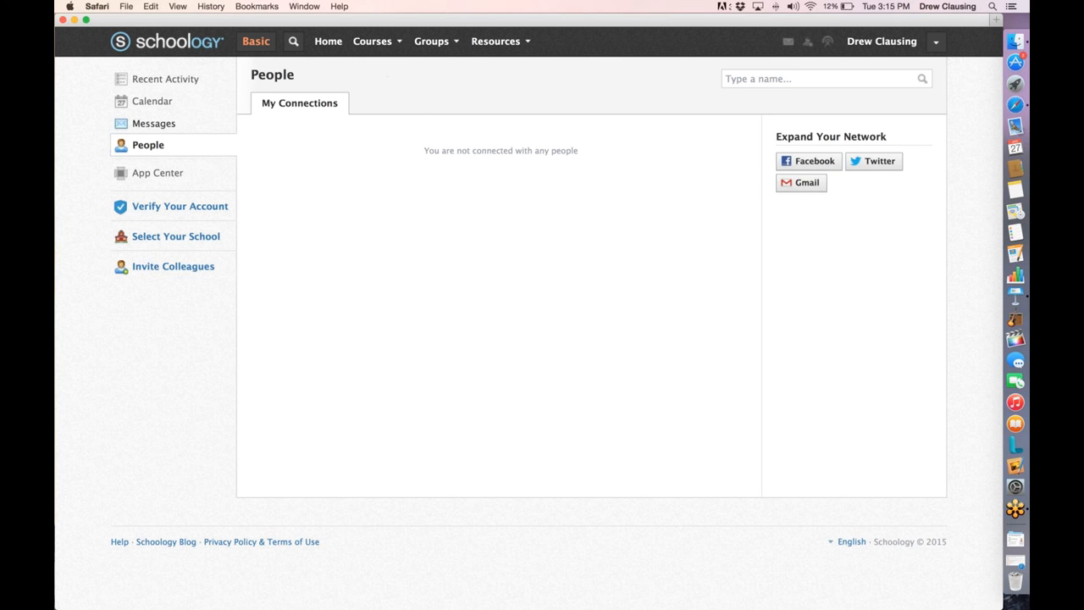
Step: Open the Intro to Instructional Design: Section 1 course and highlight its access code, including on the course's Members page
left_click(386, 42)
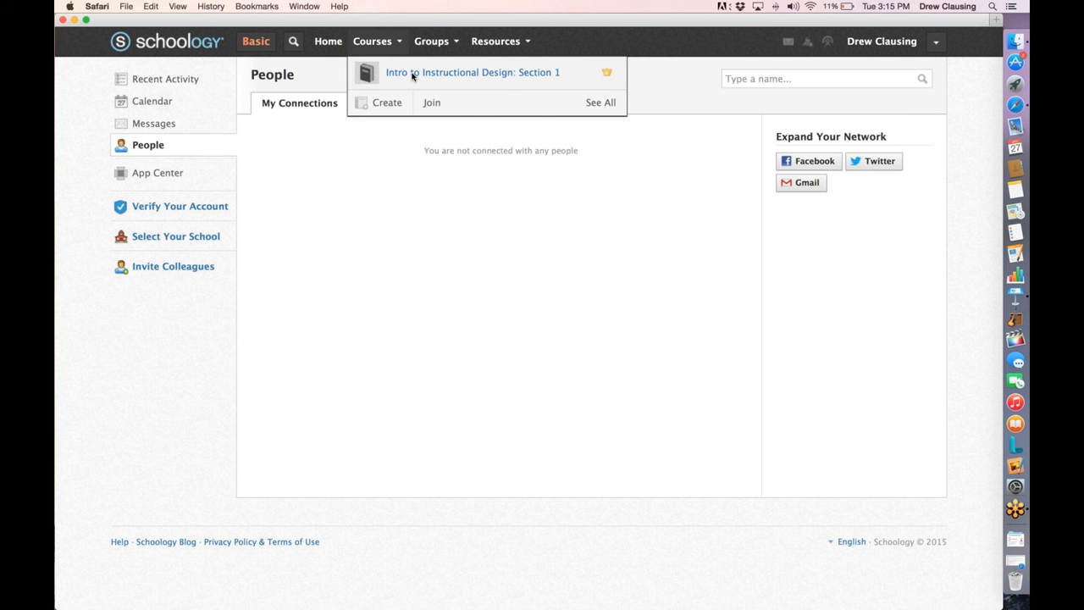
left_click(413, 74)
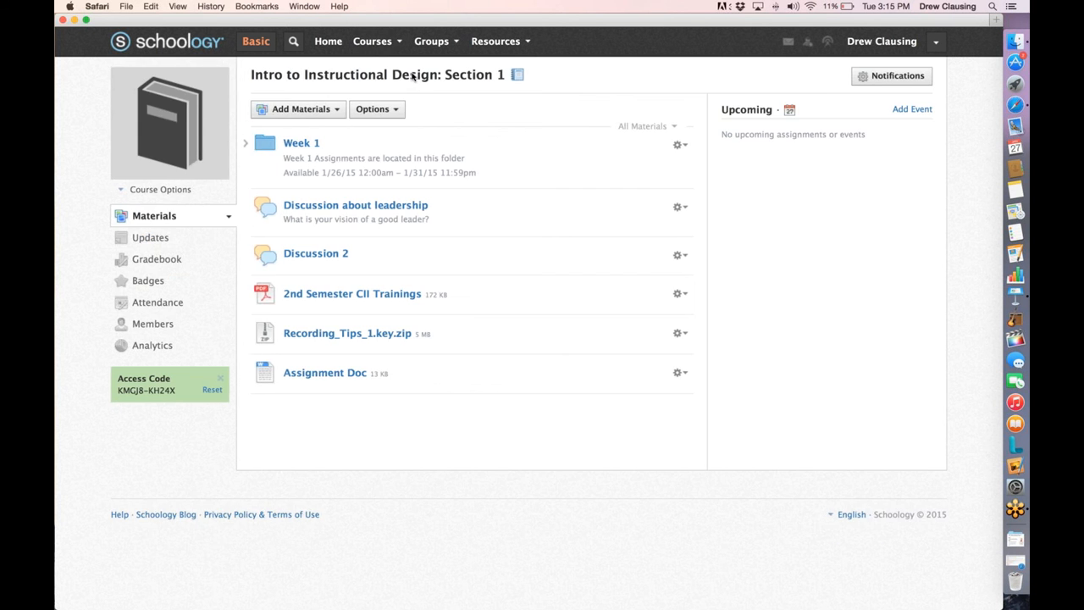
left_click_drag(117, 391, 174, 392)
left_click(146, 326)
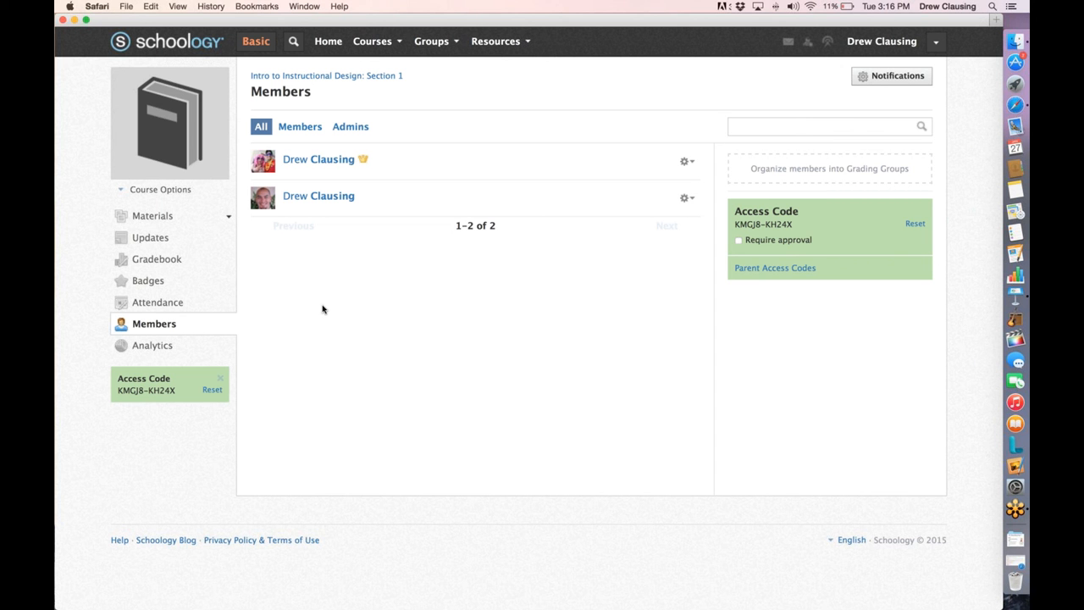
left_click_drag(735, 224, 796, 224)
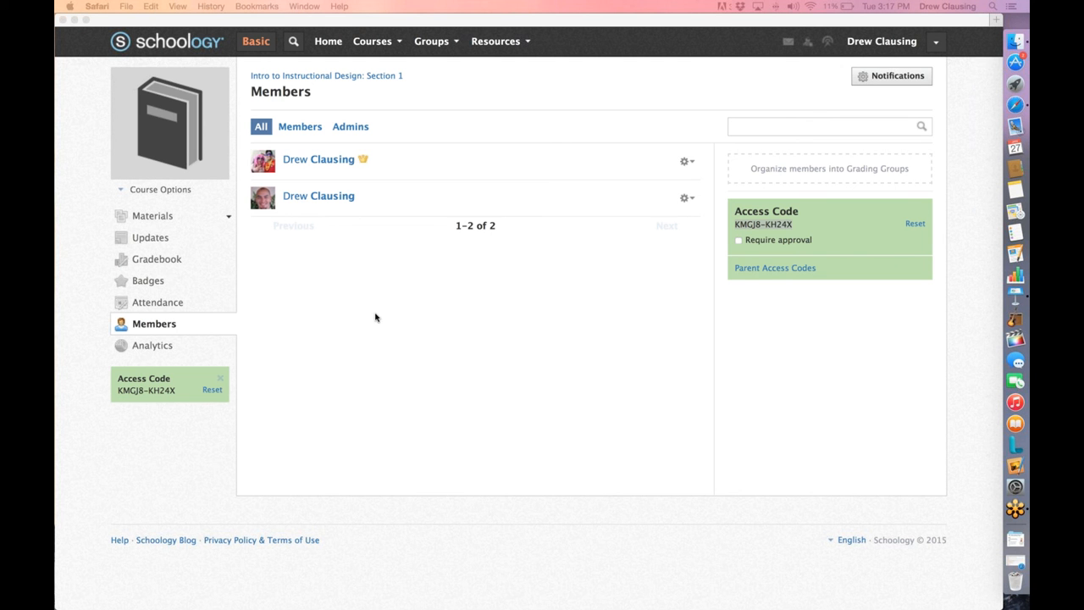
Step: Go back from the members list to the home page and reopen the Intro to Instructional Design: Section 1 course
left_click(298, 78)
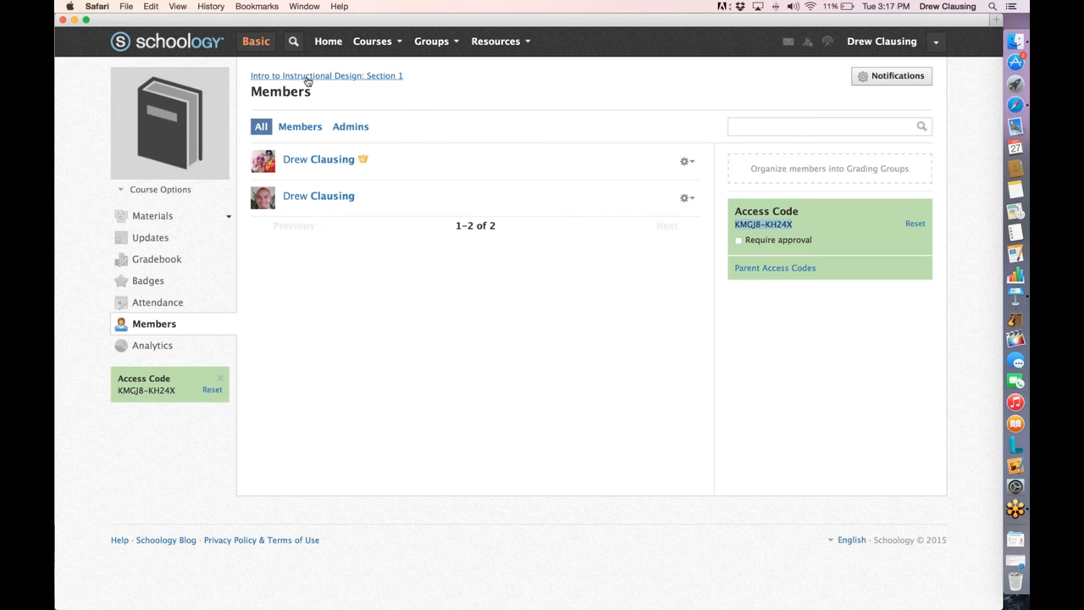
left_click(308, 78)
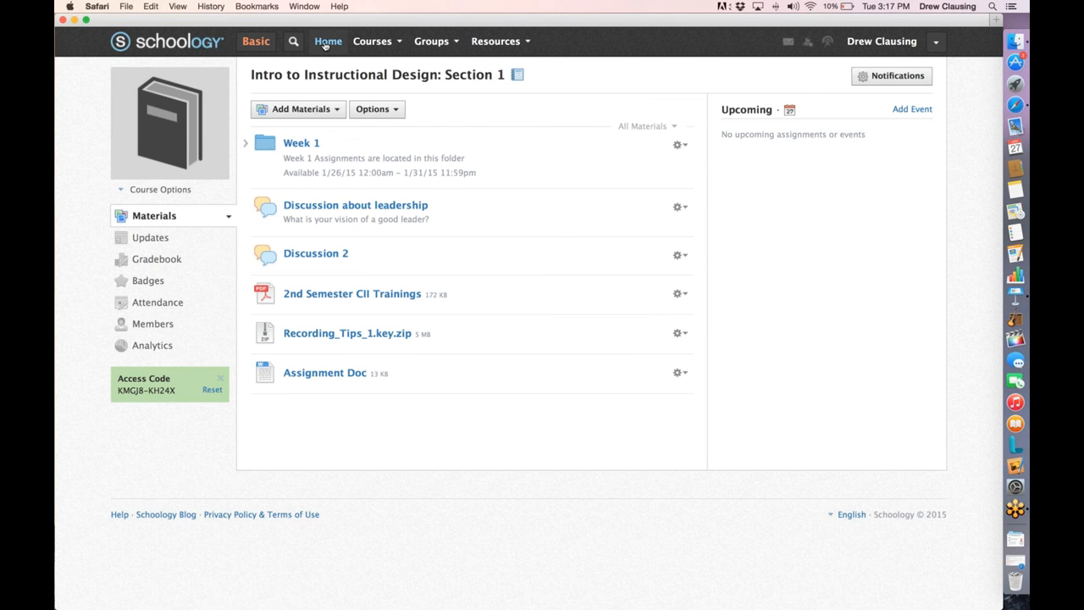
left_click(326, 42)
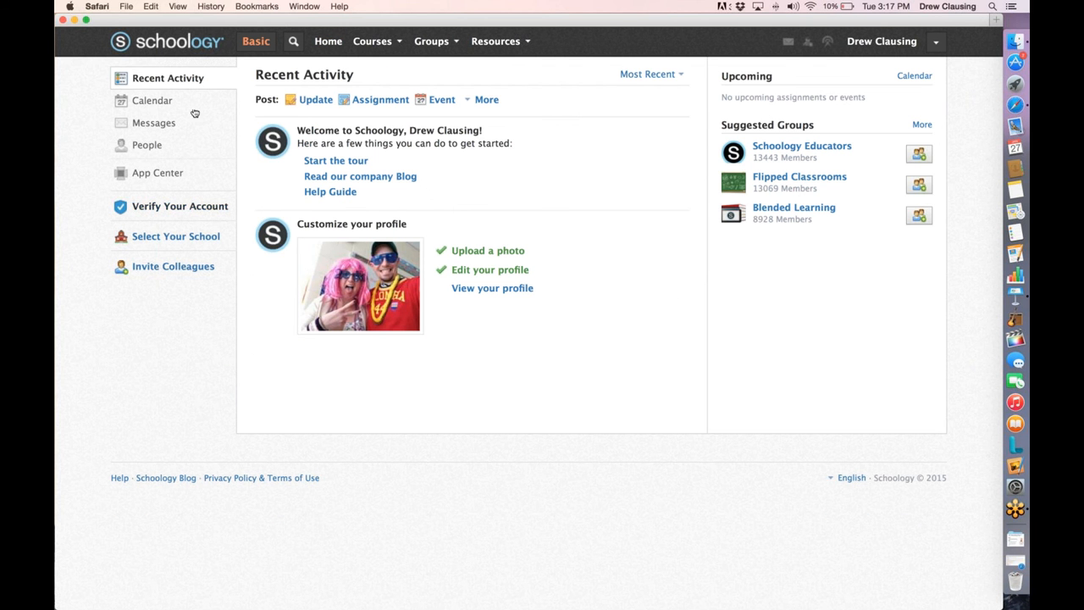
left_click(363, 42)
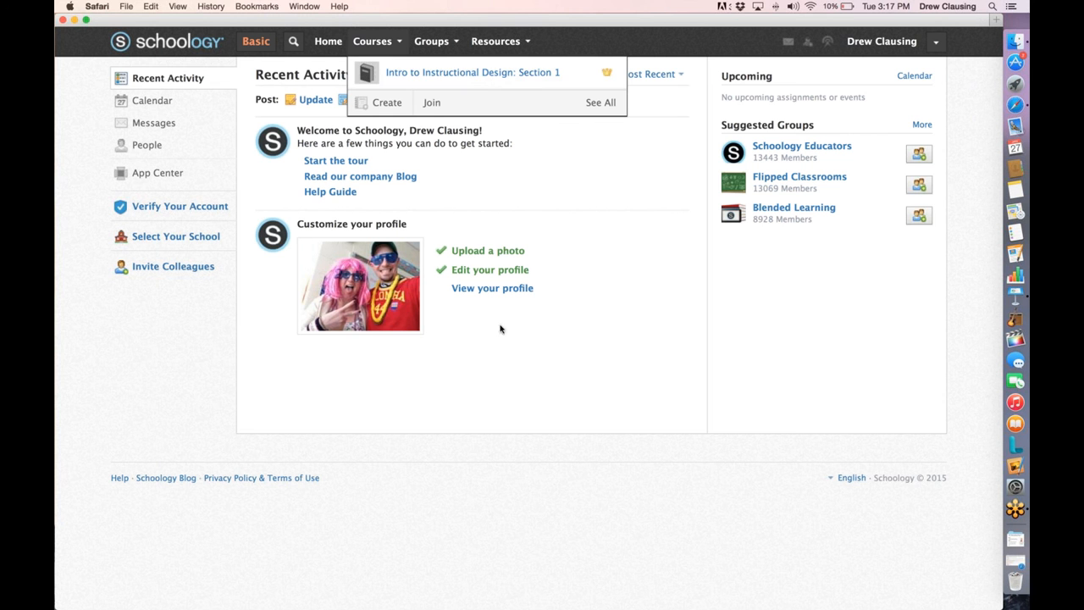
left_click(425, 74)
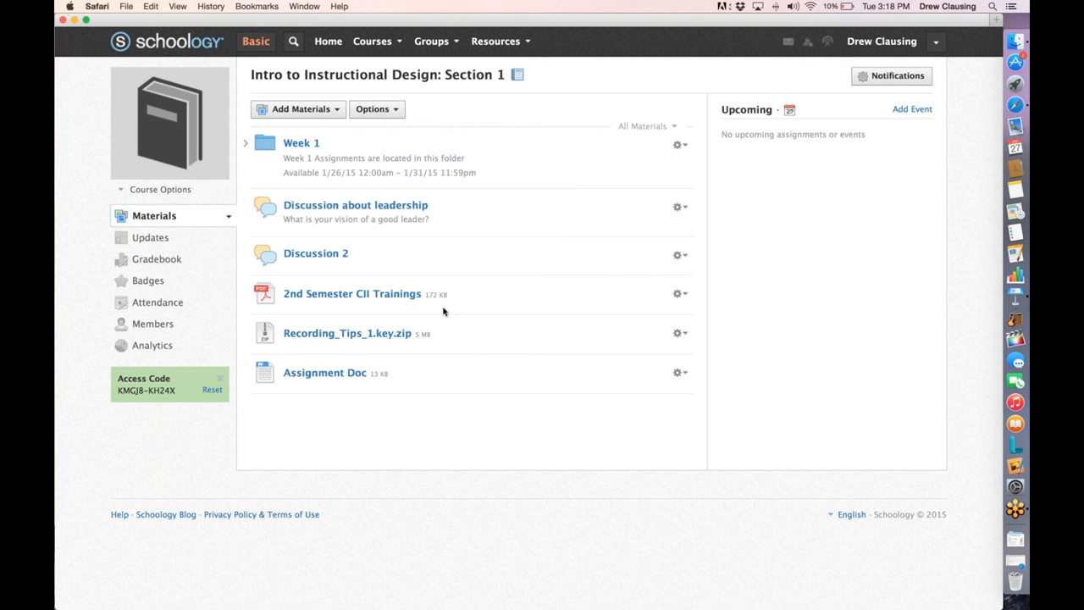
Step: Download Recording_Tips_1.key.zip from its page in the course materials and return to the materials list
mouse_move(573, 129)
mouse_move(430, 354)
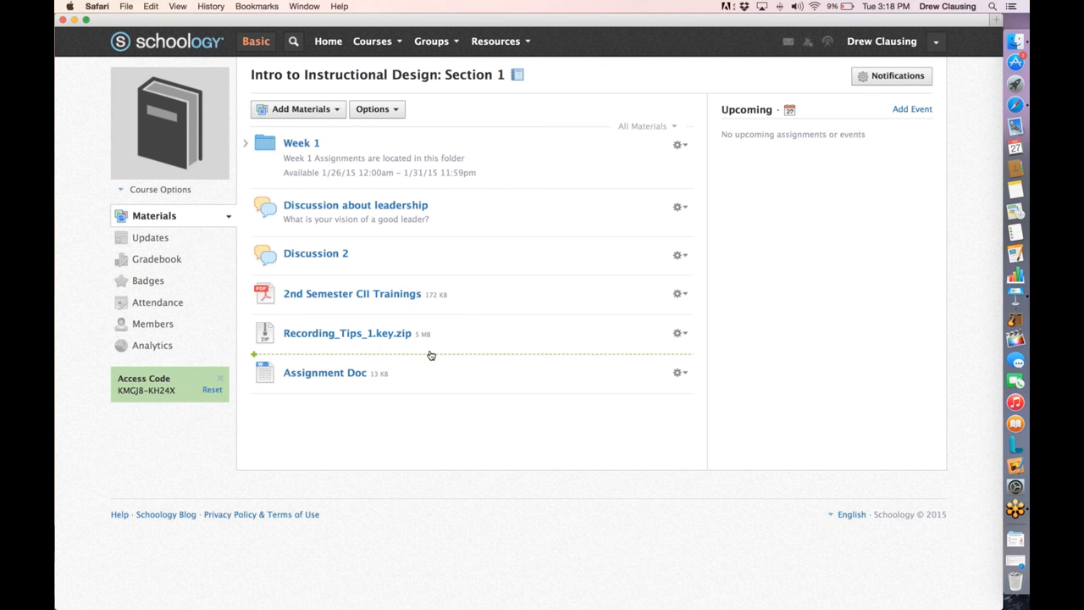
left_click(343, 333)
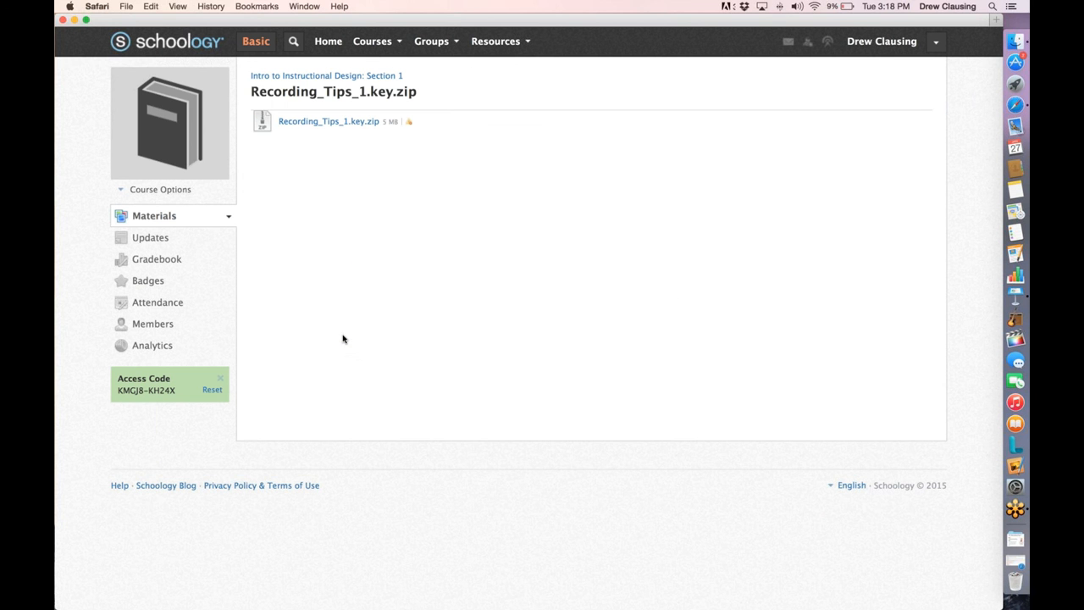
left_click(320, 124)
left_click(323, 76)
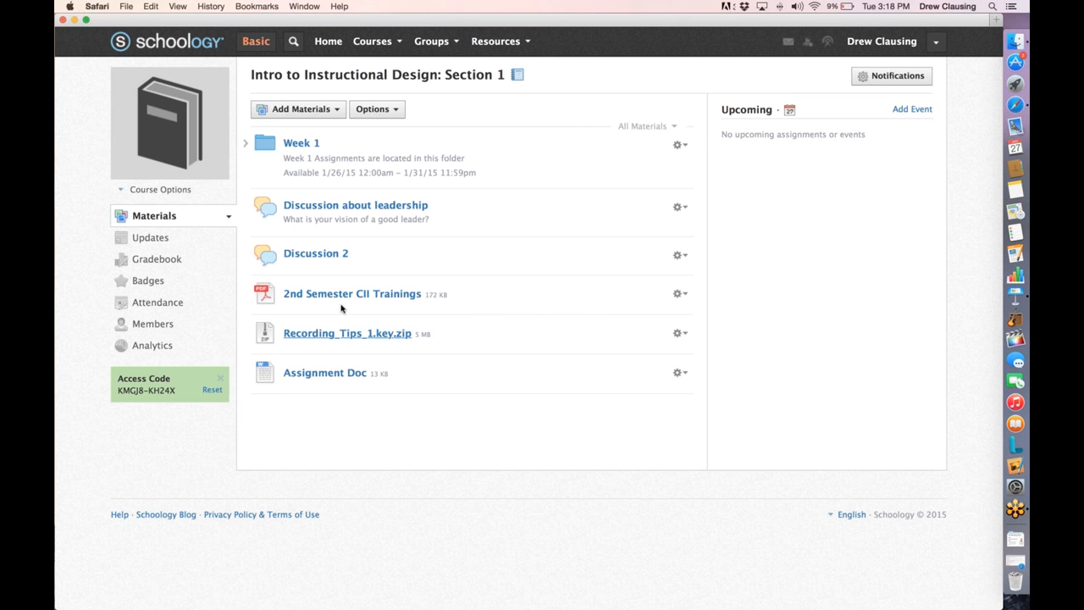
Step: Read through both pages of Assignment Doc, download the file, and return to the course materials
left_click(336, 374)
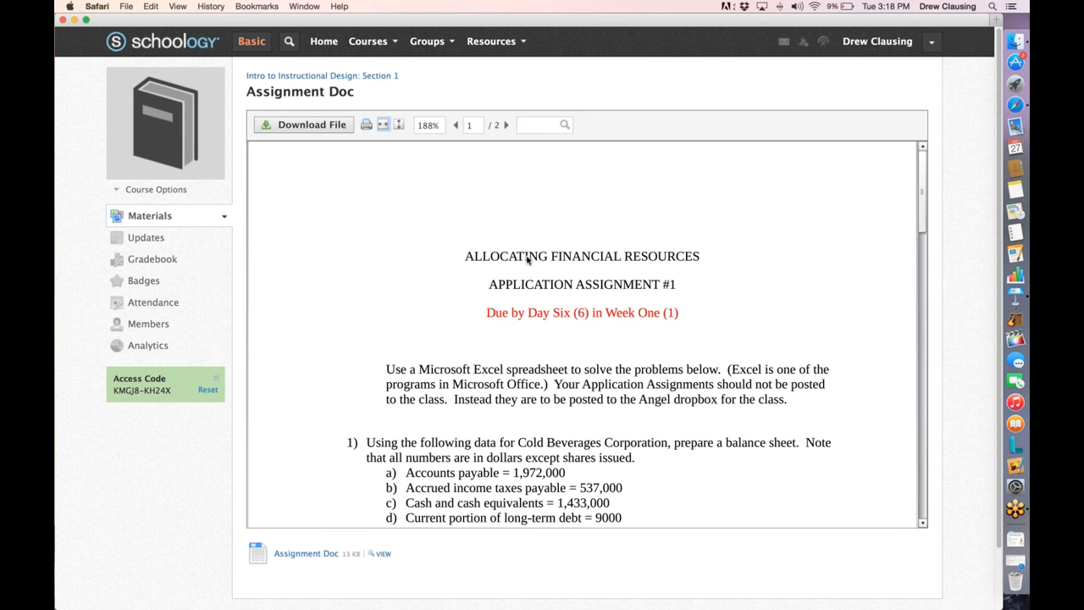
scroll(902, 203, "down", 2)
left_click(922, 289)
scroll(920, 305, "down", 10)
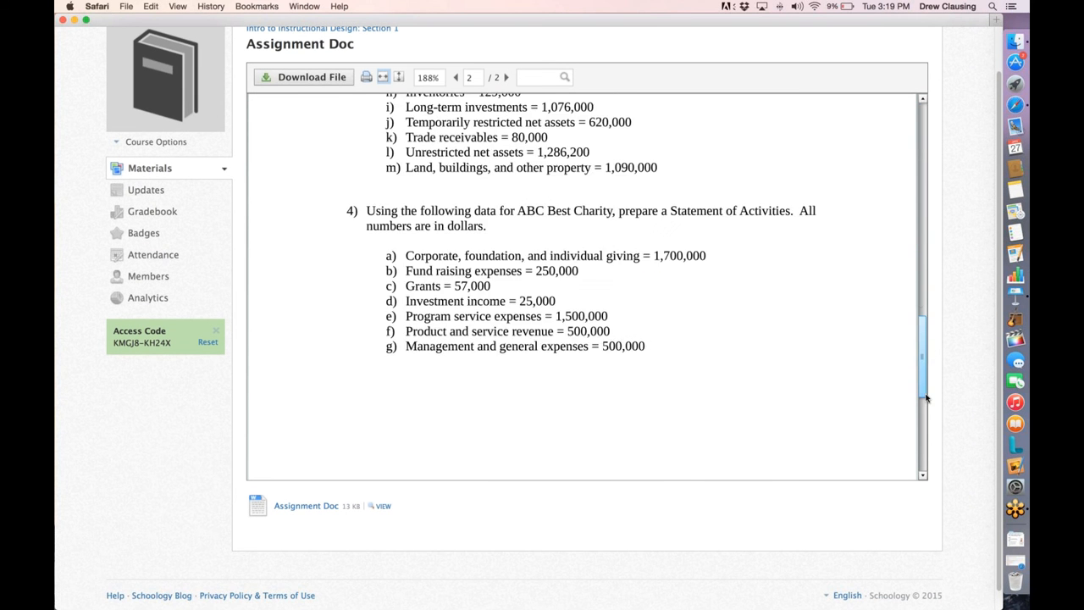
scroll(918, 321, "up", 8)
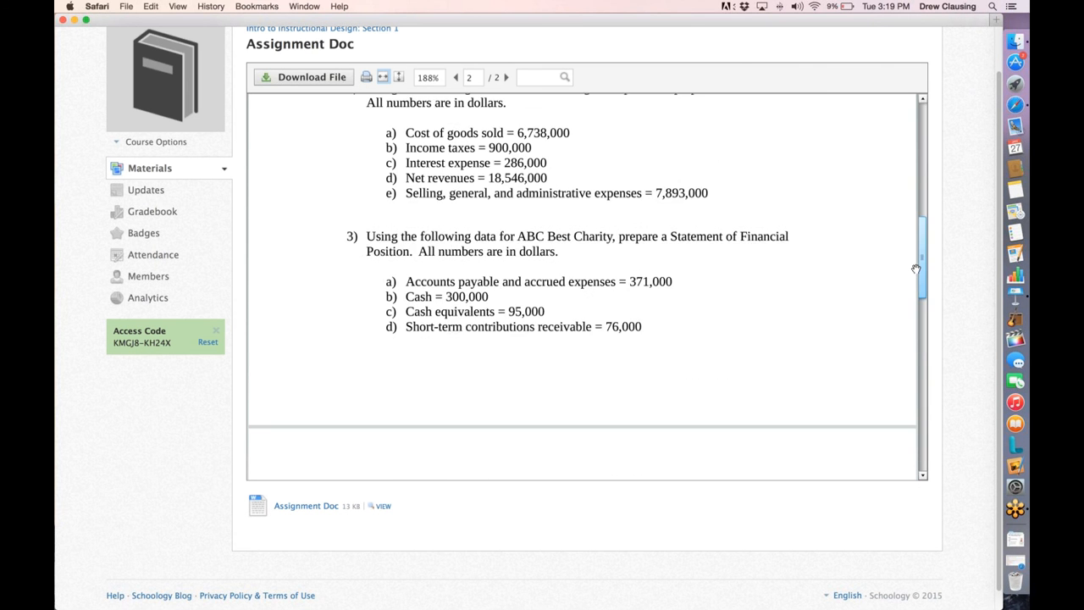
scroll(613, 281, "up", 15)
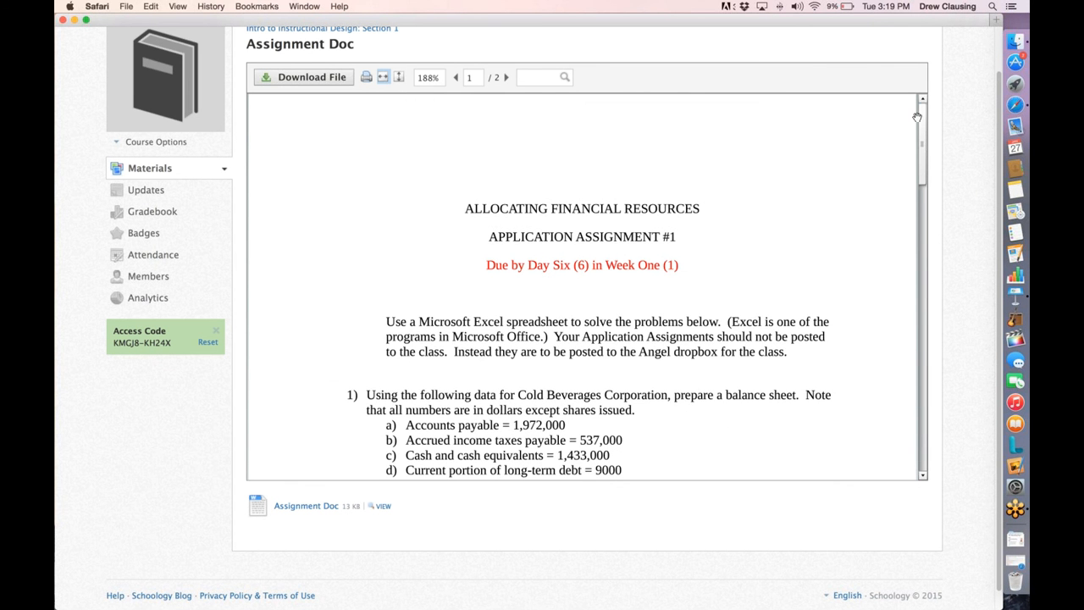
left_click_drag(923, 124, 915, 85)
scroll(353, 149, "up", 2)
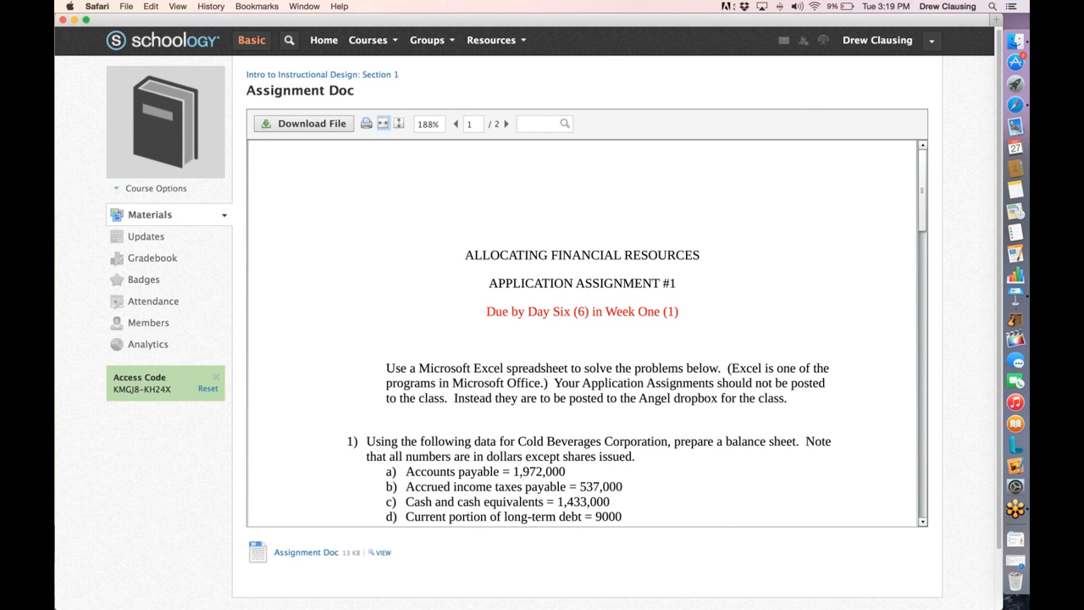
left_click(319, 126)
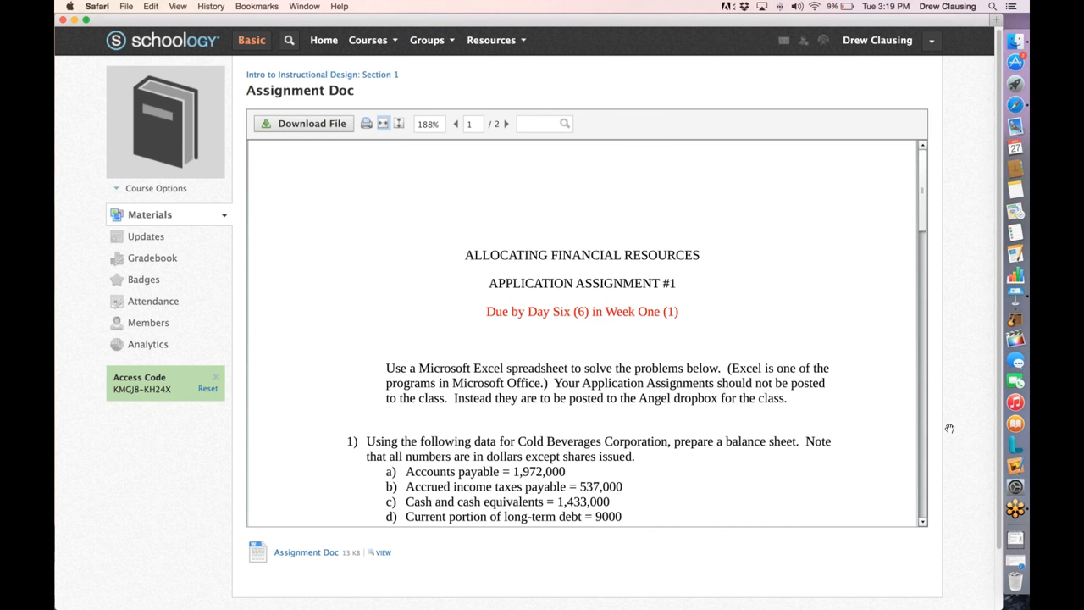
left_click(288, 76)
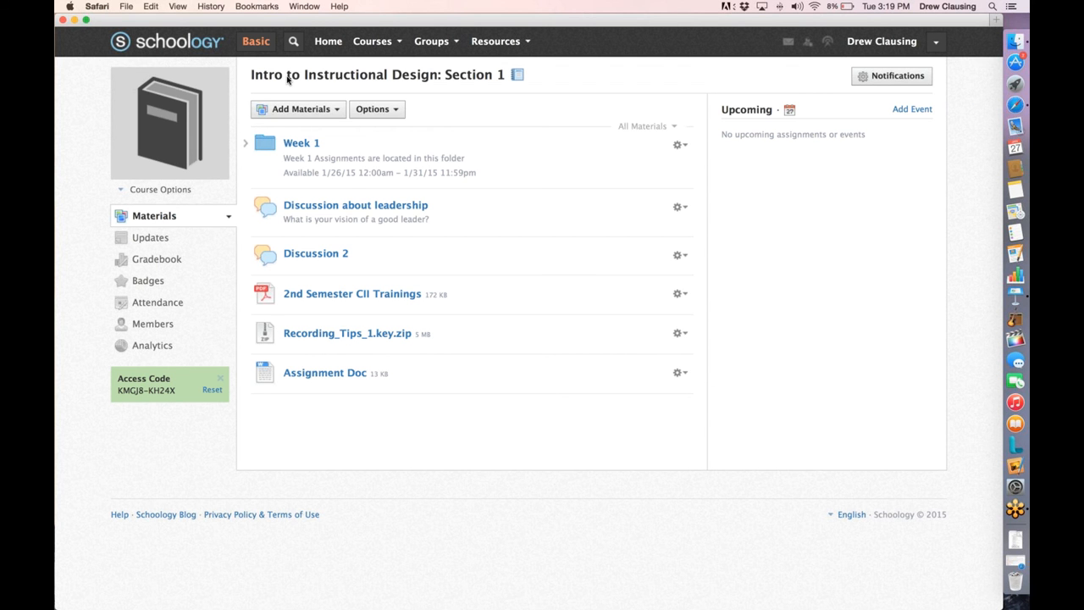
Step: Open the 2nd Semester CII Trainings PDF and browse to its Training and Development Sessions page
left_click(345, 294)
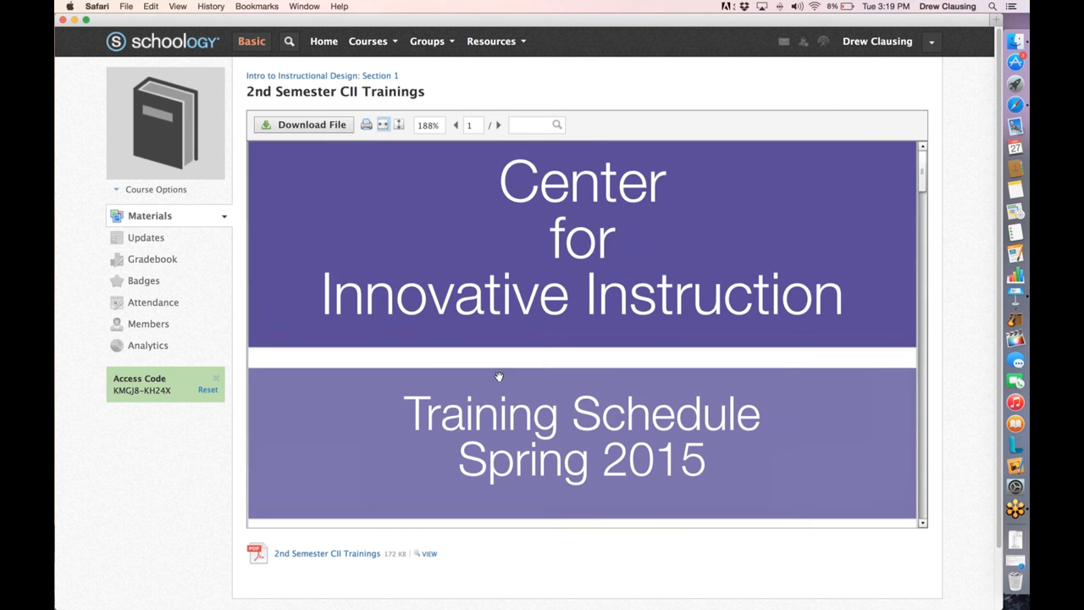
scroll(504, 414, "down", 3)
scroll(497, 323, "down", 10)
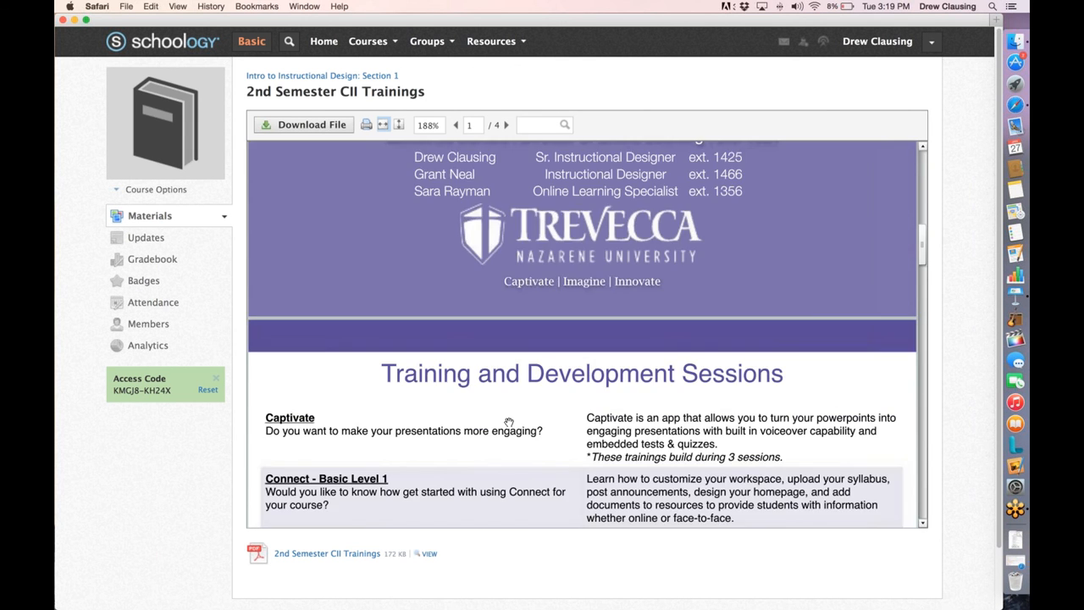
right_click(509, 422)
left_click(845, 285)
left_click_drag(921, 244, 388, 168)
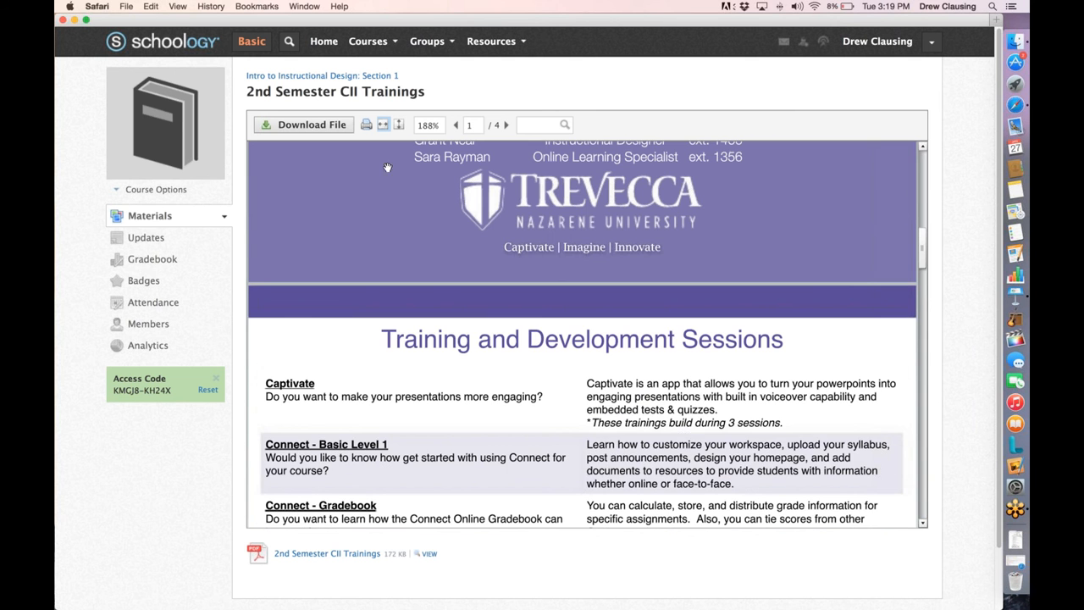
Step: Return to the course materials and open the Week 1 folder
left_click(345, 76)
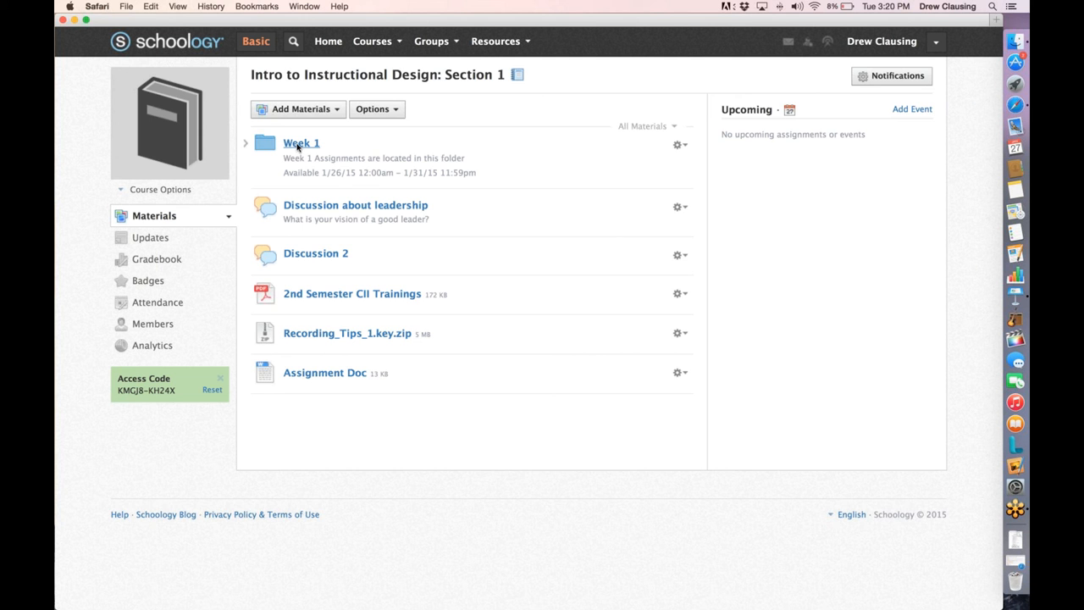
left_click(297, 145)
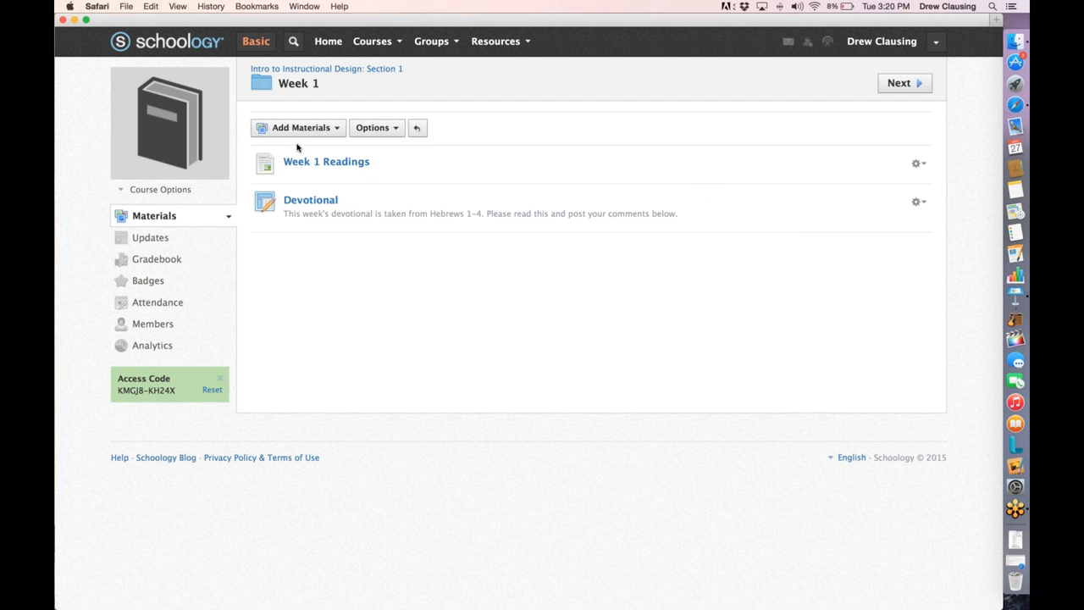
Step: In the Week 1 Devotional assignment, post the comment "I'm participating in this devotion" and like it
left_click(304, 237)
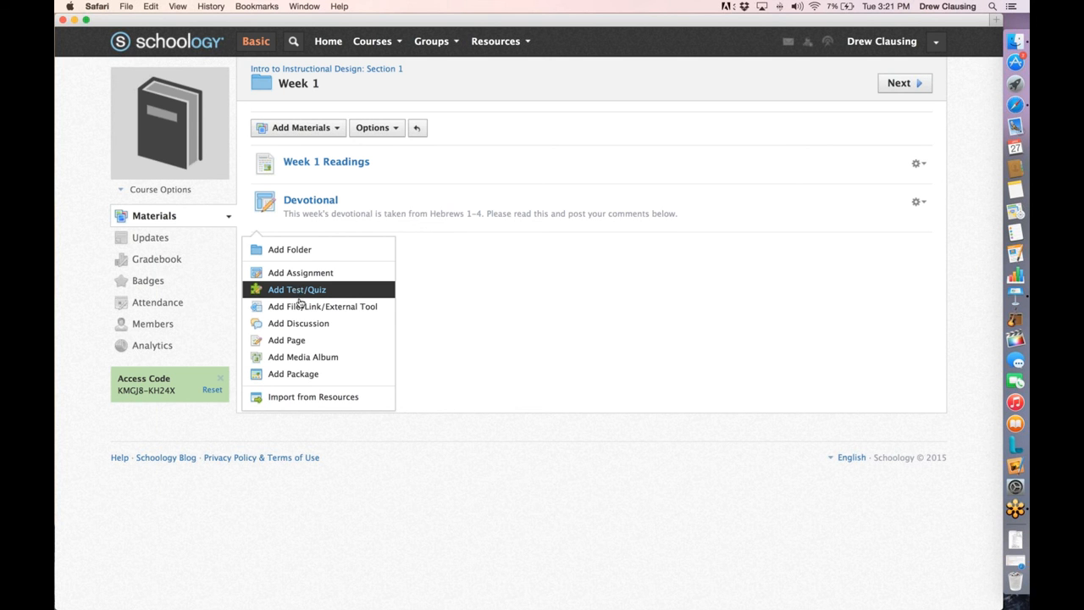
left_click(315, 204)
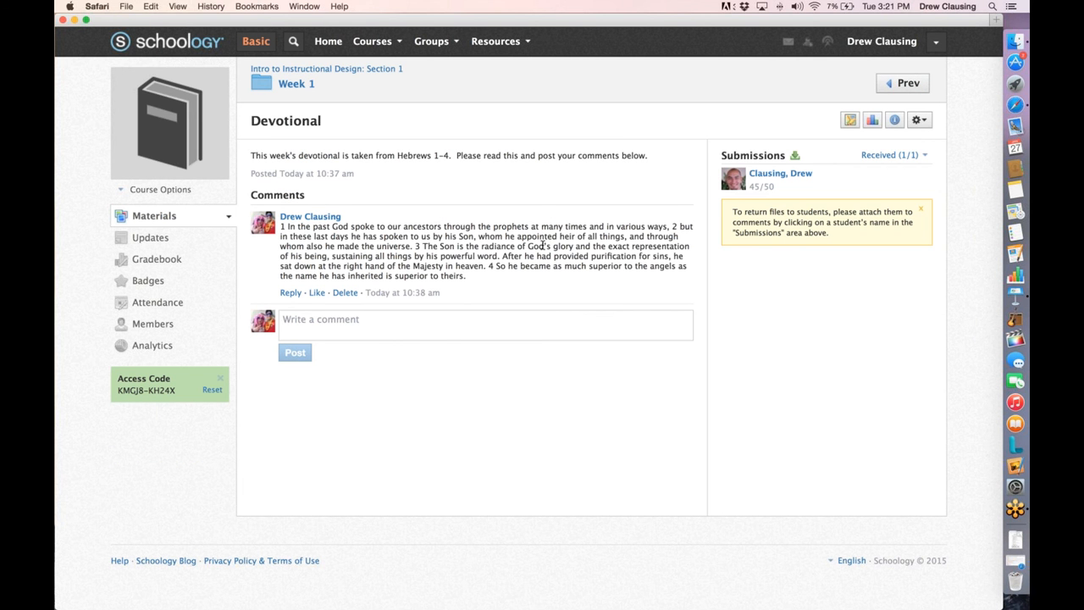
left_click(336, 329)
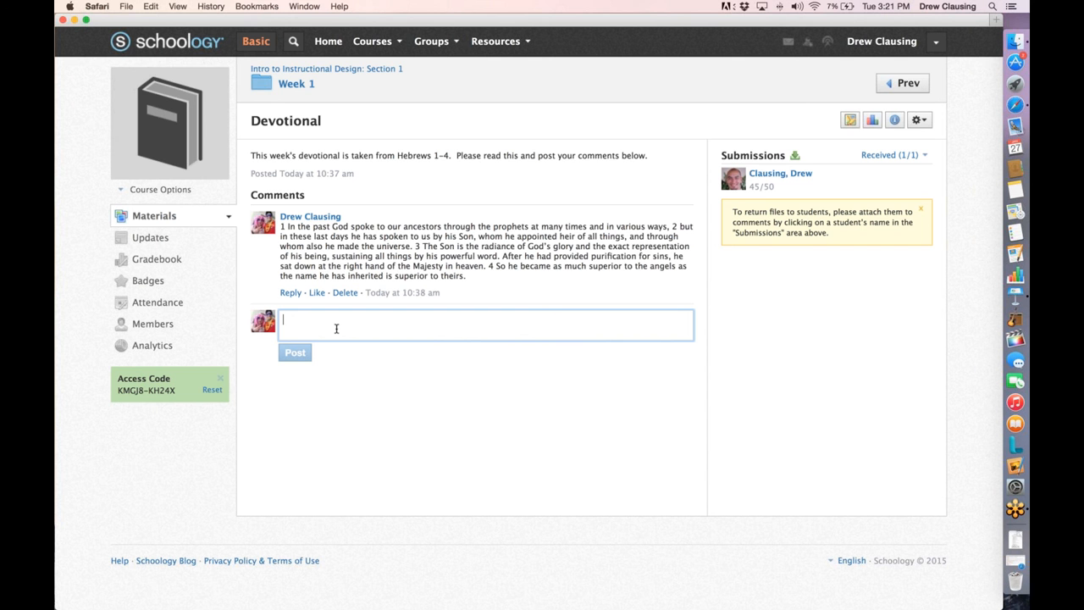
type("I")
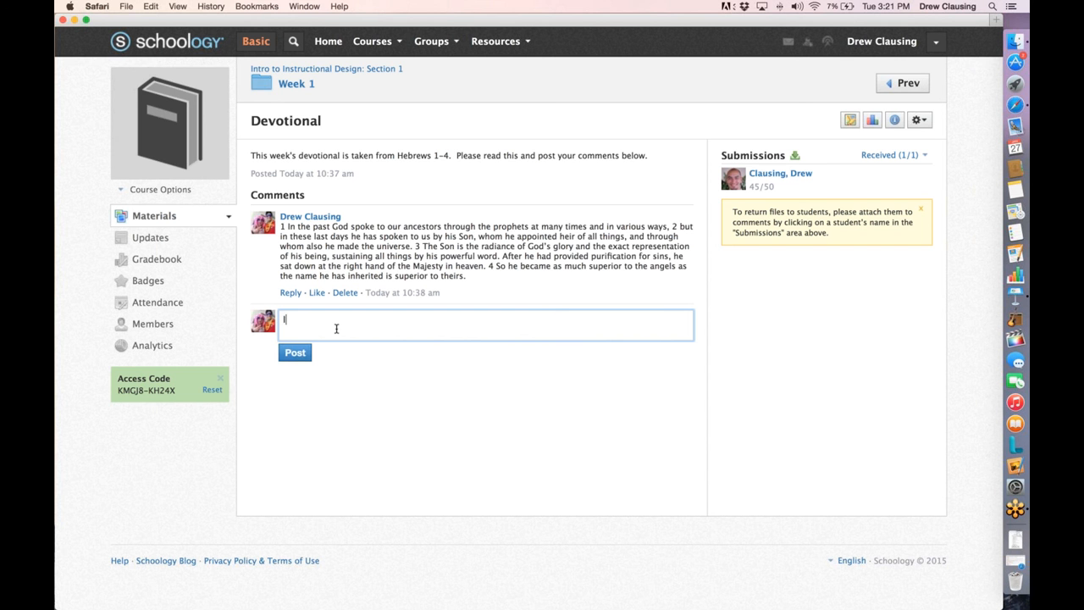
type("'m participating in this devotion")
left_click(296, 354)
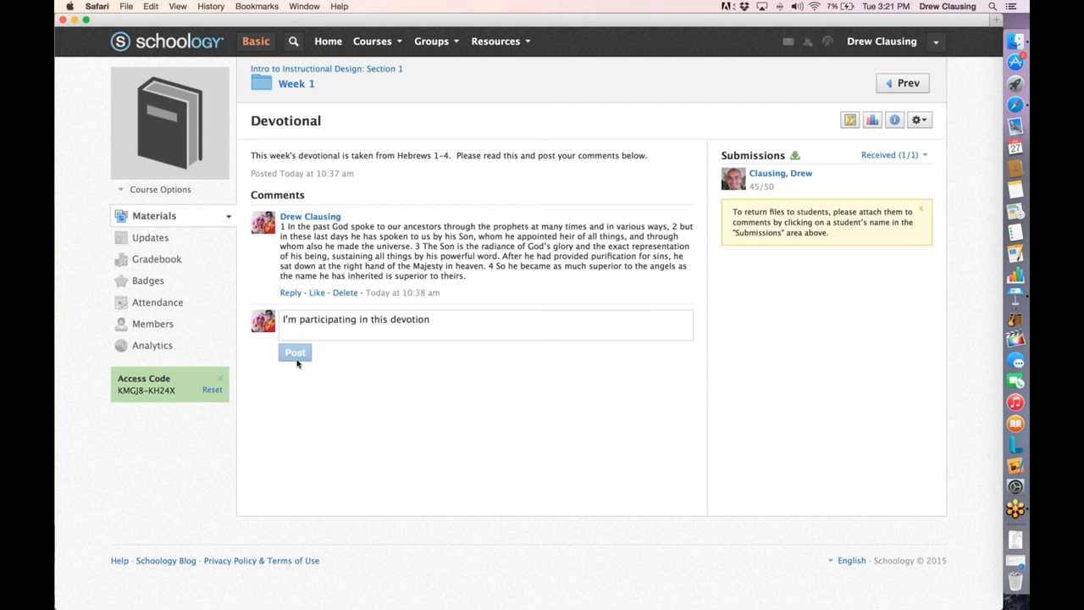
left_click(367, 344)
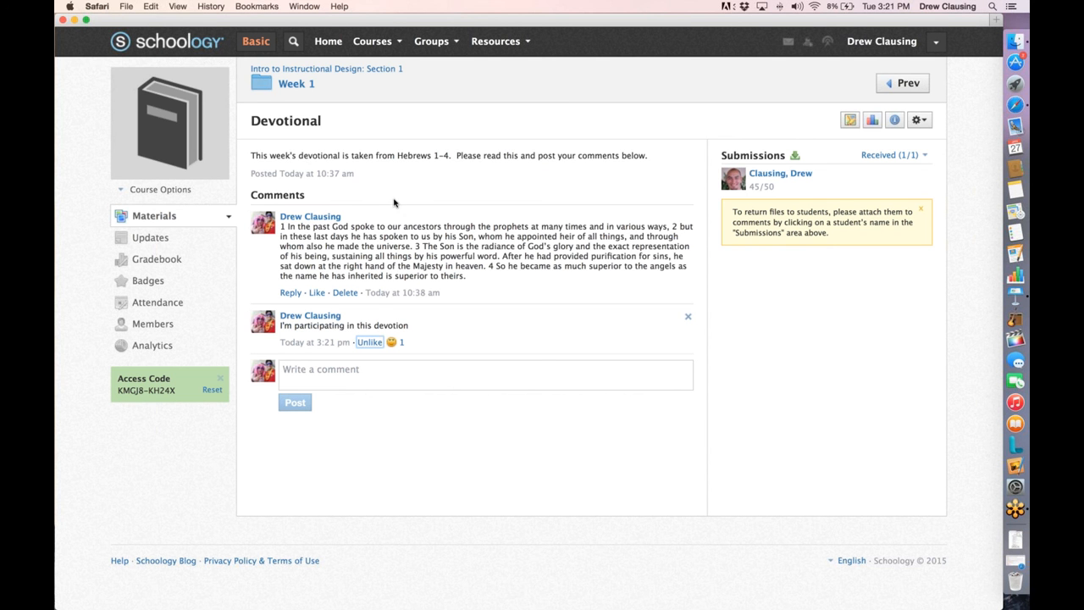
Step: Return to the Week 1 folder from the course page, view the material types that can be added, and reopen the Devotional assignment
left_click(294, 71)
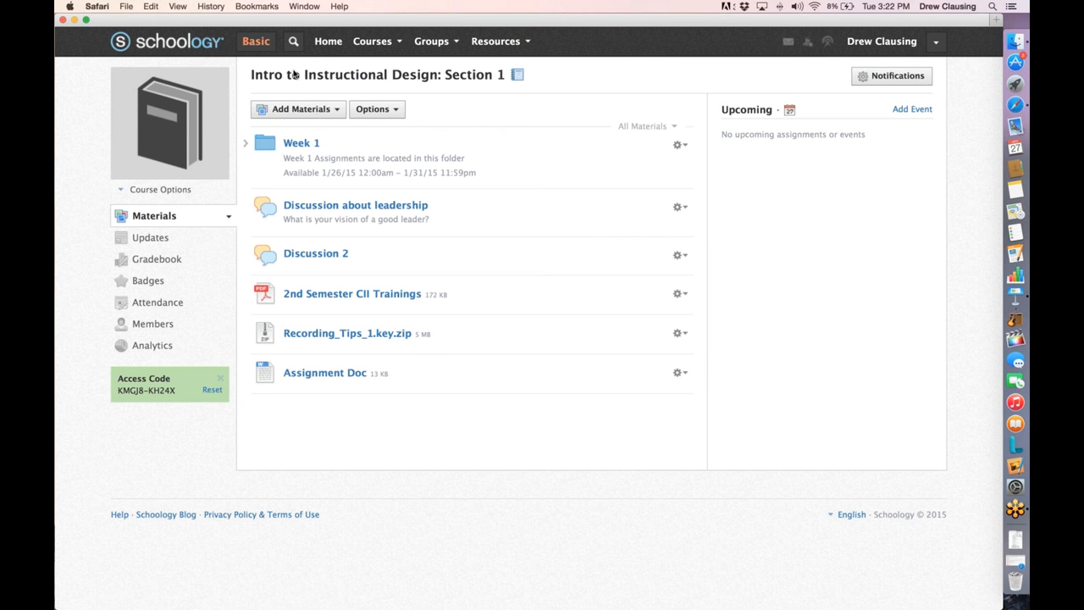
left_click(303, 147)
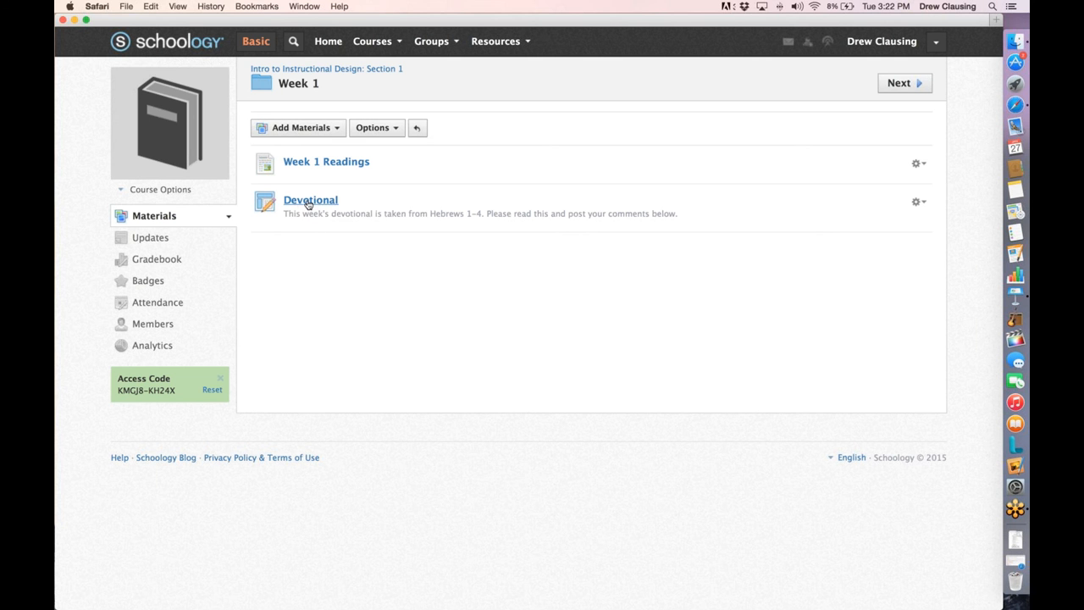
left_click(332, 128)
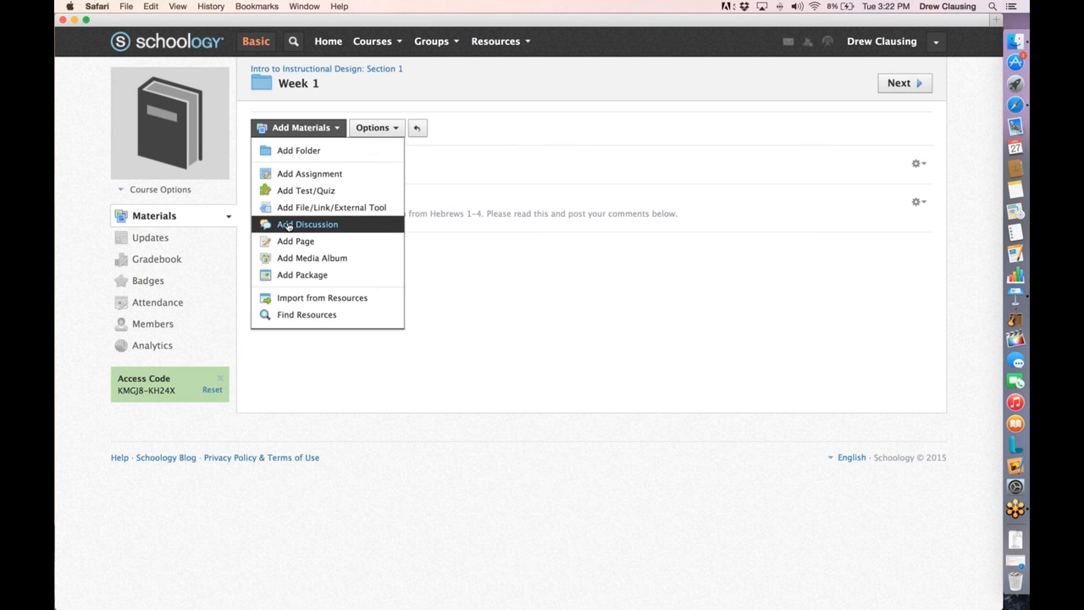
left_click(338, 129)
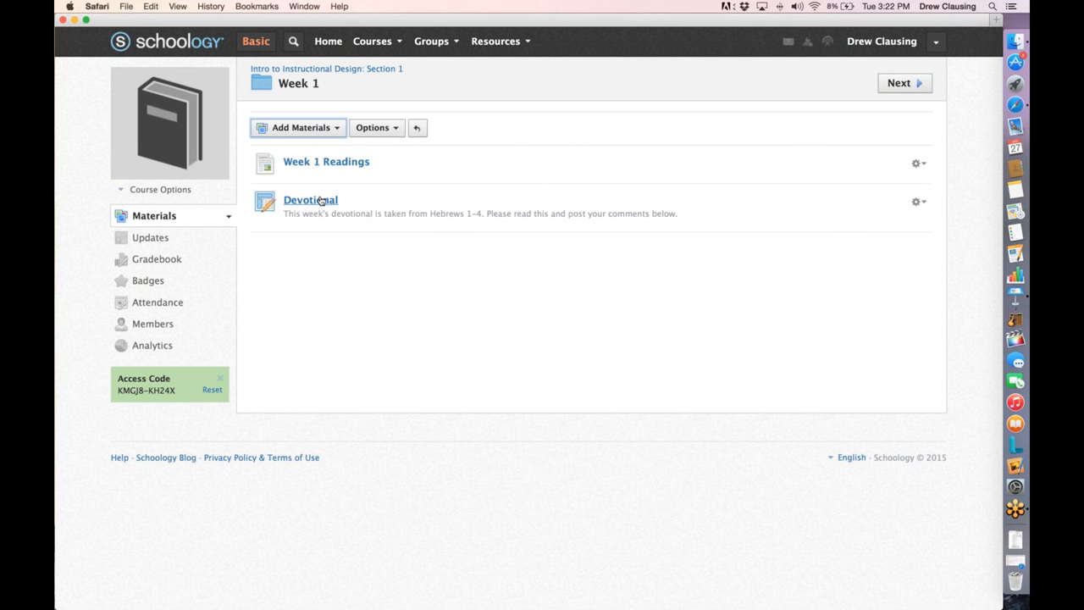
left_click(320, 200)
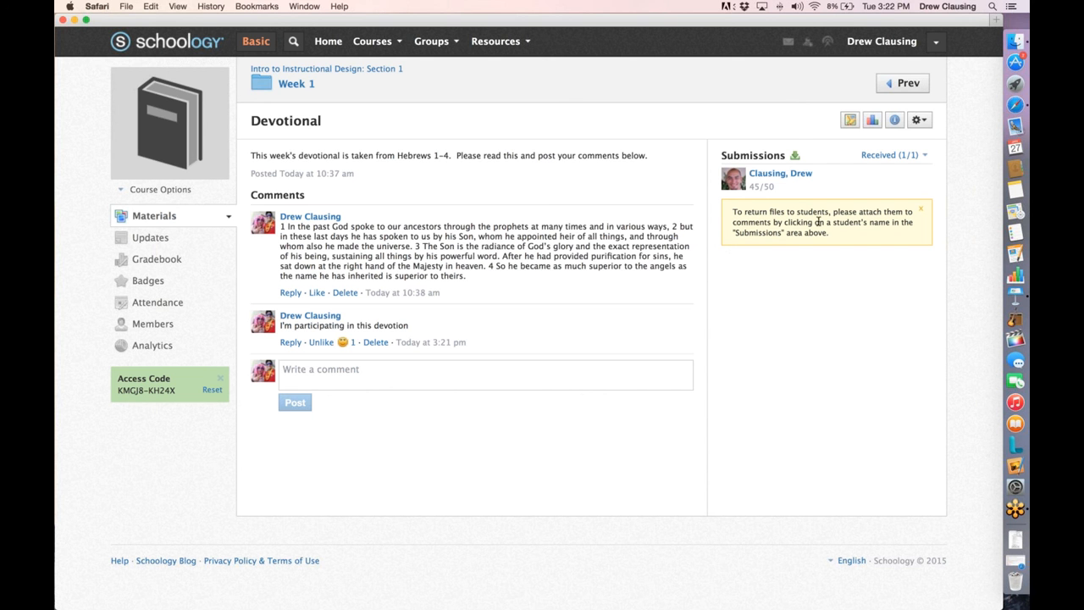
Step: Open Discussion about leadership from the course materials and view the option to attach a computer file to a reply, cancelling the file selection
left_click(304, 72)
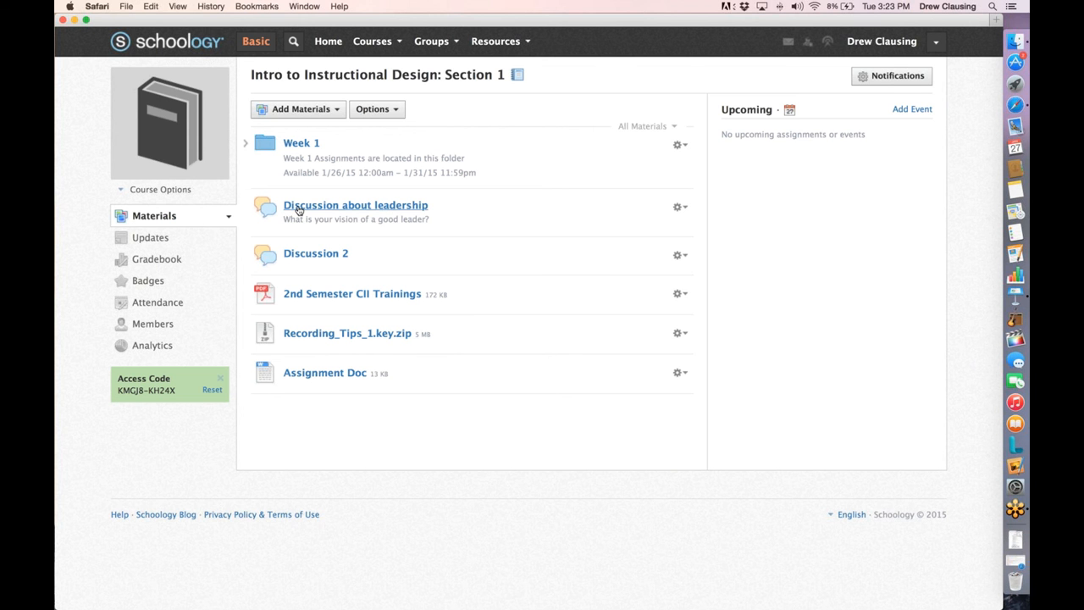
left_click(299, 207)
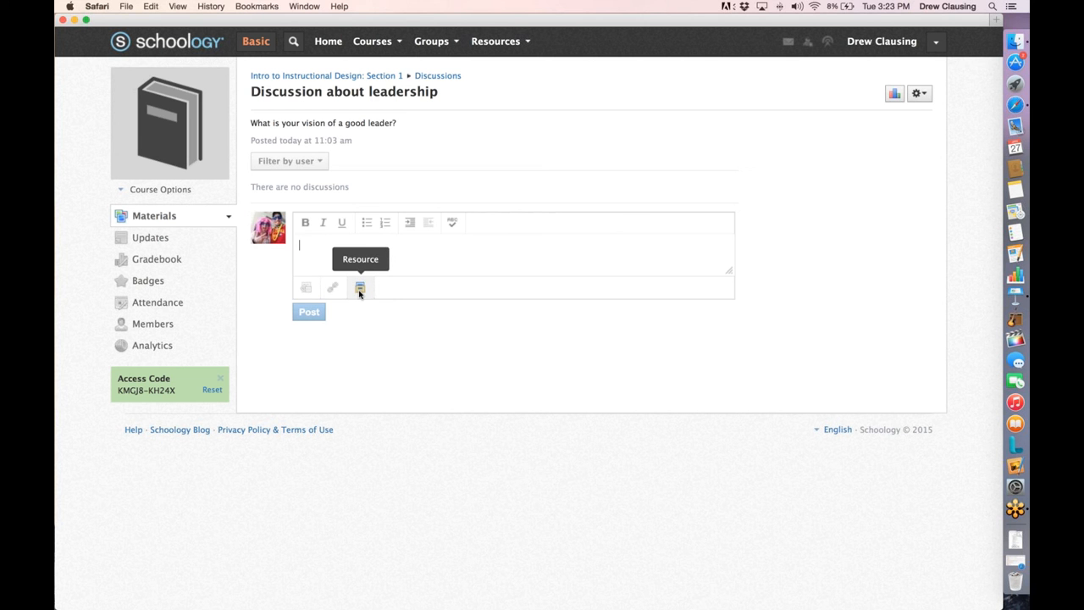
left_click(306, 290)
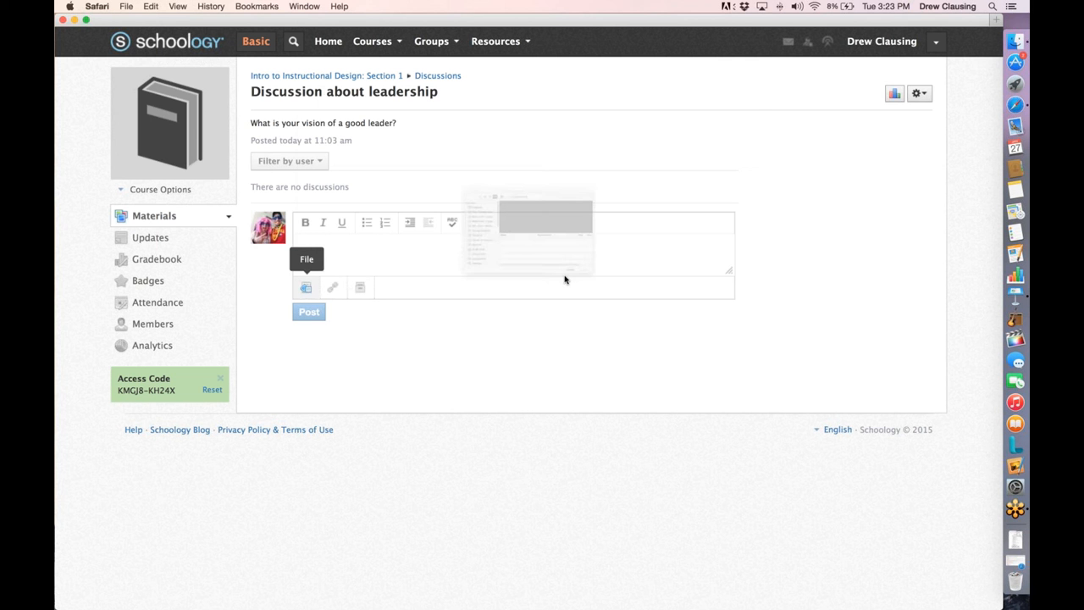
left_click(662, 356)
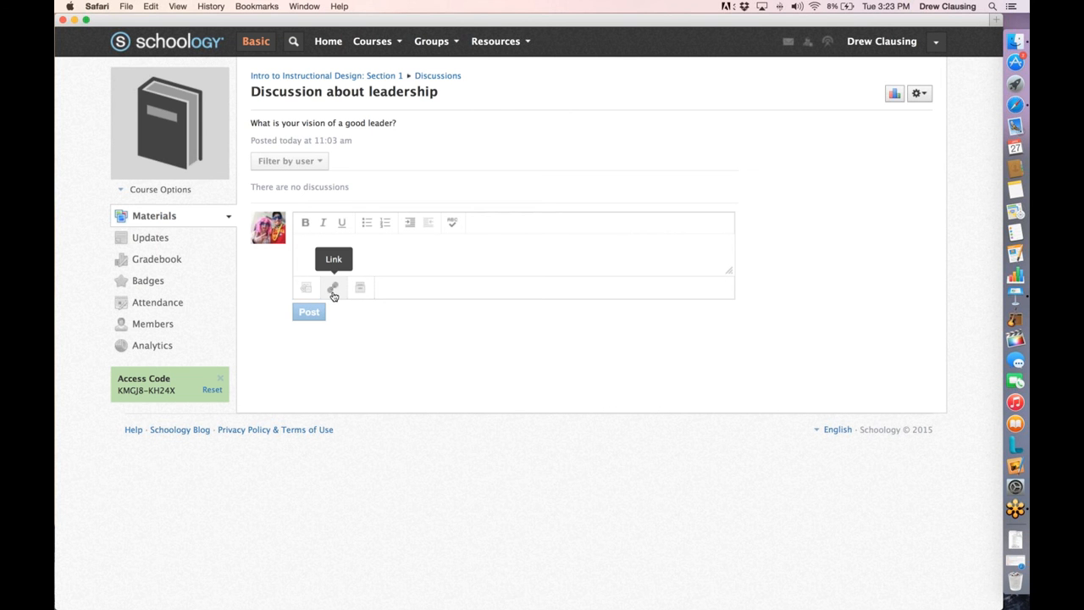
Step: Browse personal and group resources, including Small Group 2, for attaching to the leadership discussion reply, and cancel without attaching
left_click(303, 246)
left_click(360, 288)
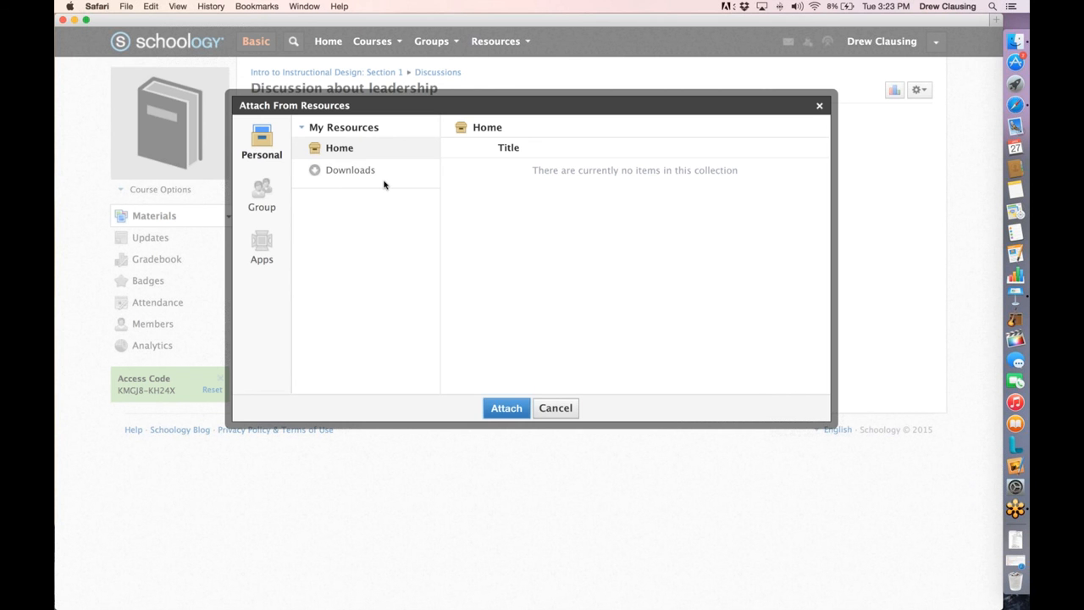
left_click(263, 196)
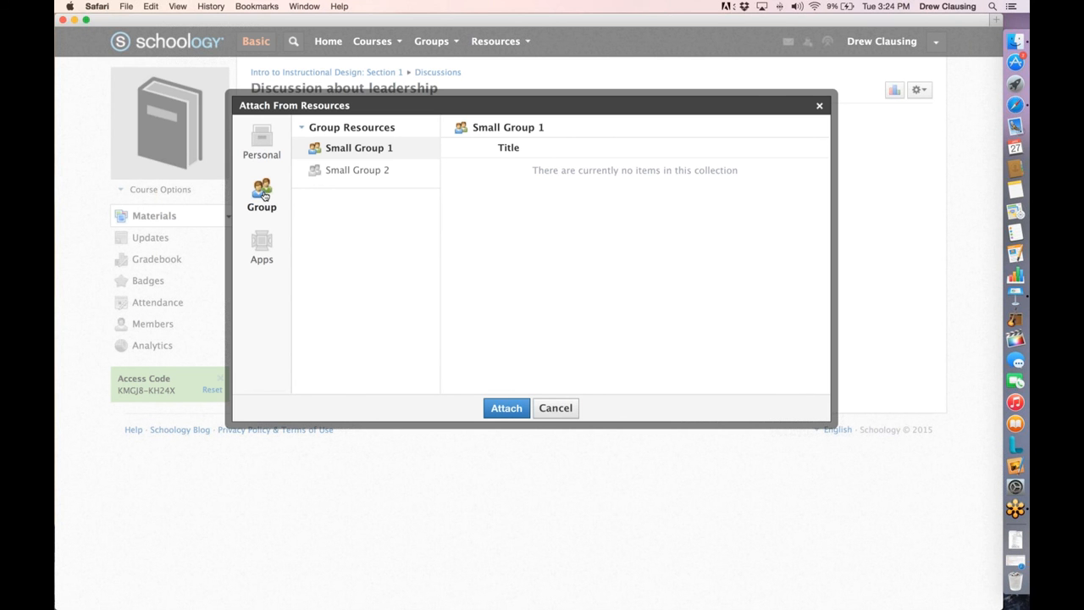
left_click(367, 172)
left_click(368, 177)
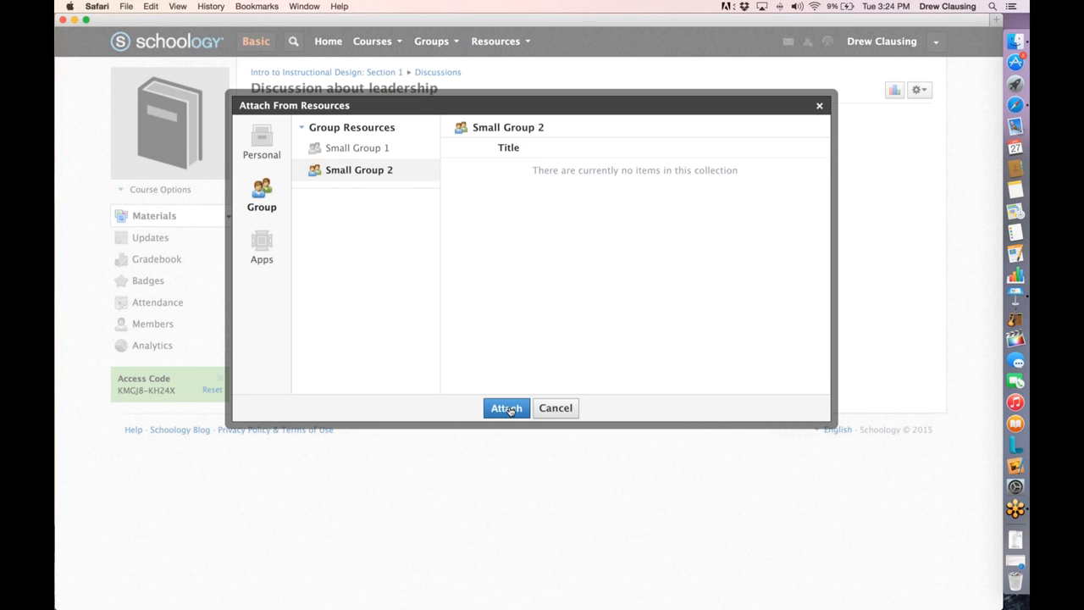
left_click(556, 408)
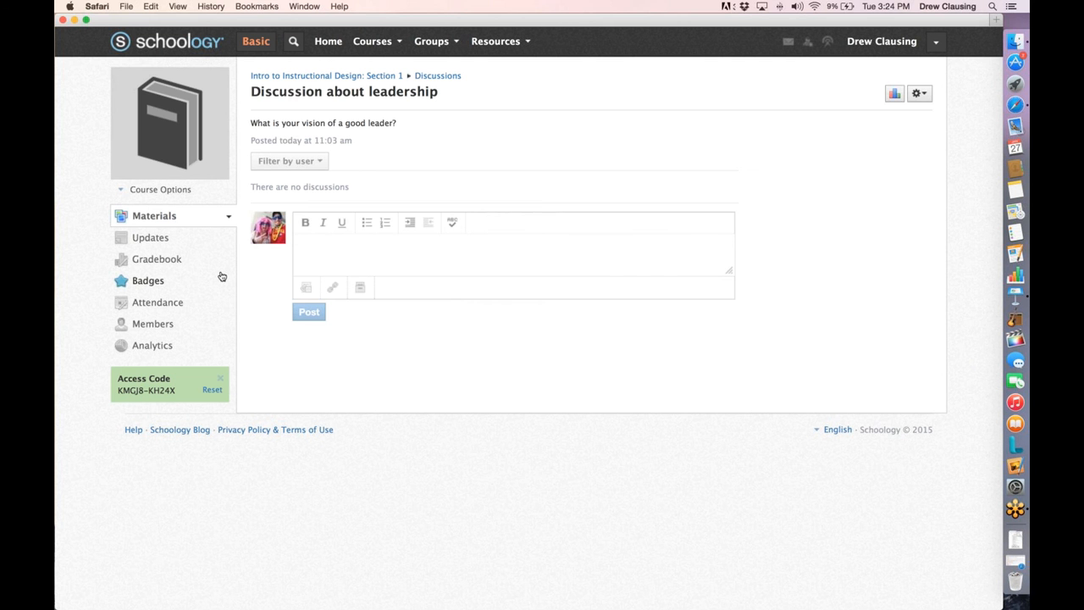
Step: View the course gradebook and look through the starter set of badges offered for the course
left_click(164, 264)
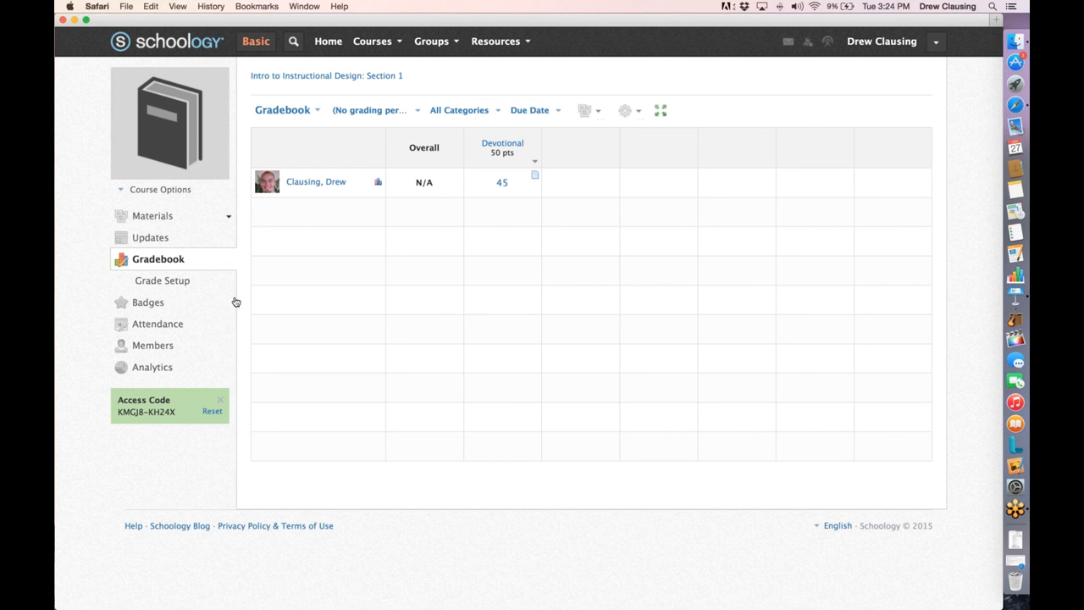
left_click(155, 306)
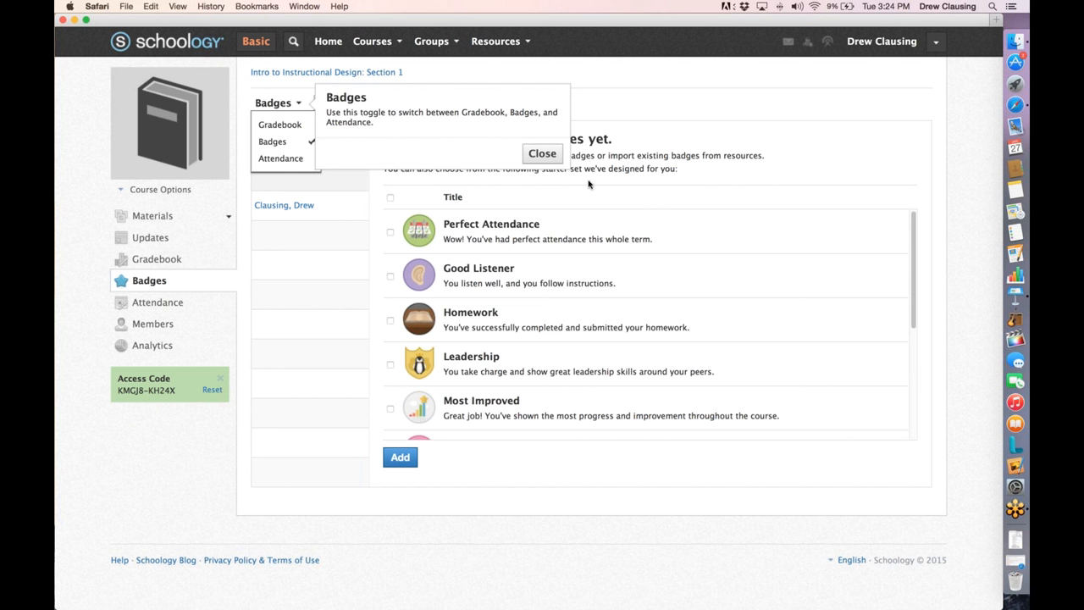
left_click(535, 155)
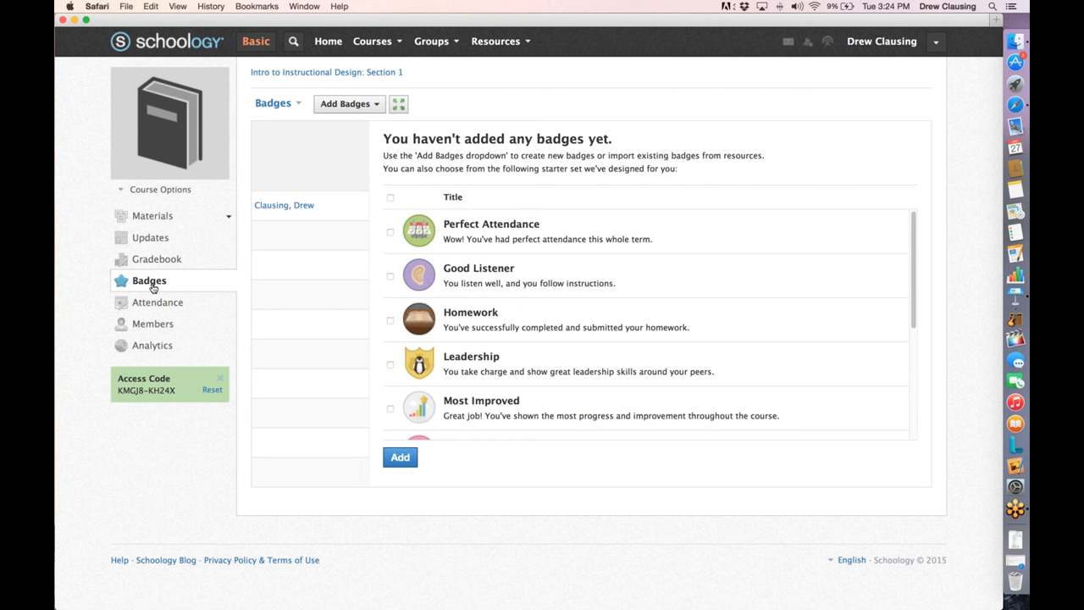
scroll(542, 284, "down", 5)
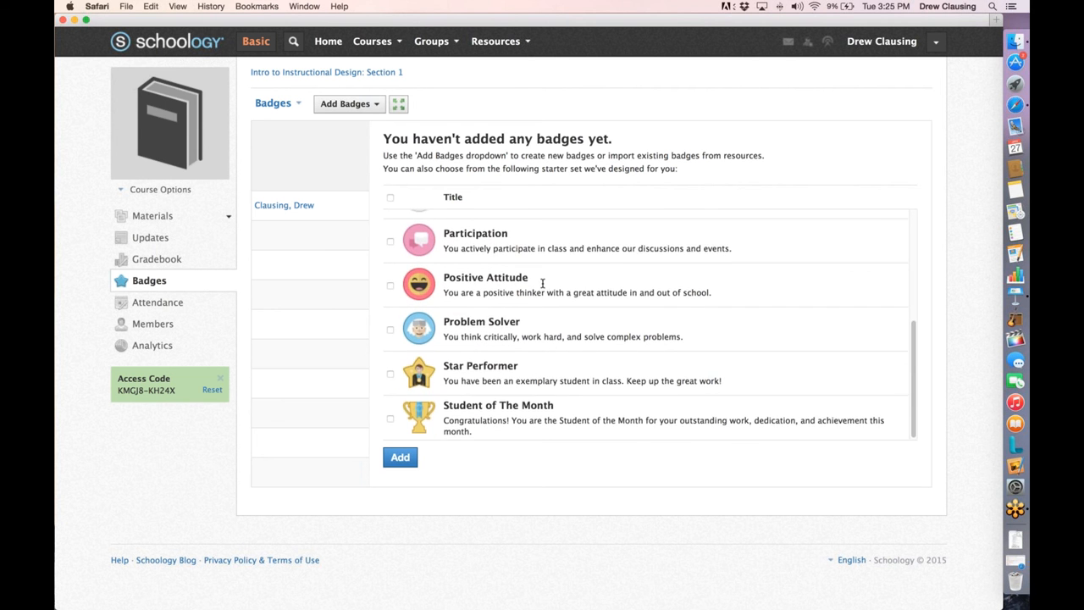
scroll(543, 286, "up", 5)
scroll(499, 259, "down", 3)
scroll(497, 254, "up", 3)
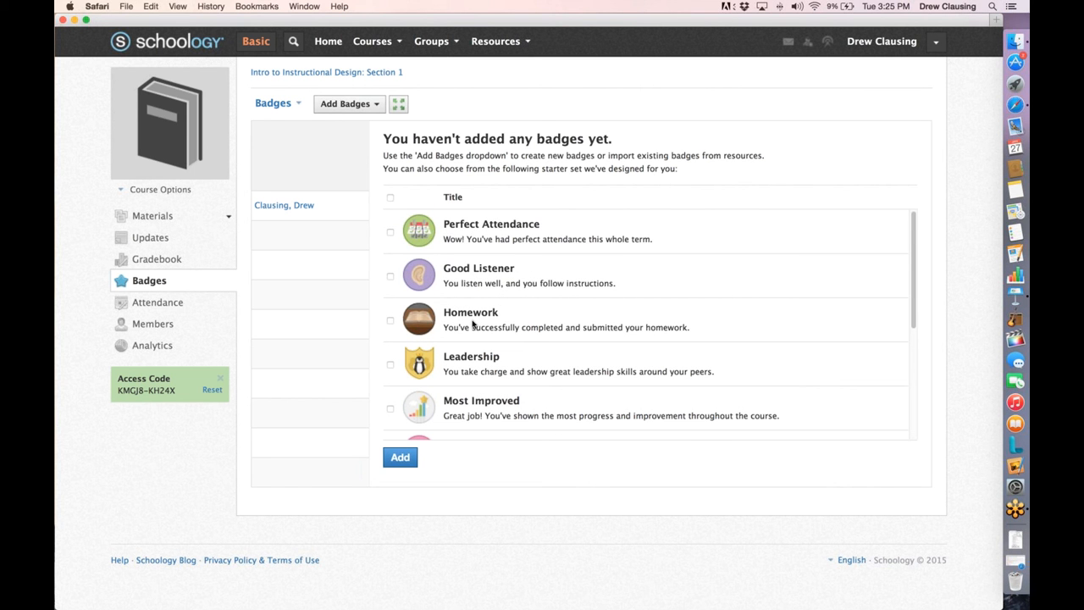
scroll(472, 323, "down", 4)
scroll(475, 330, "up", 5)
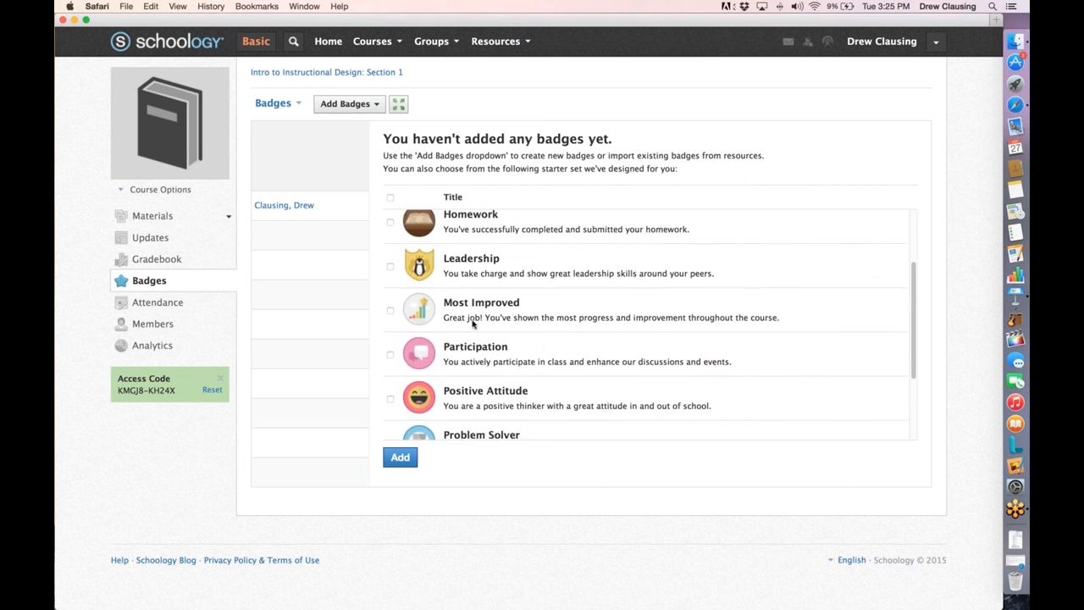
left_click(373, 112)
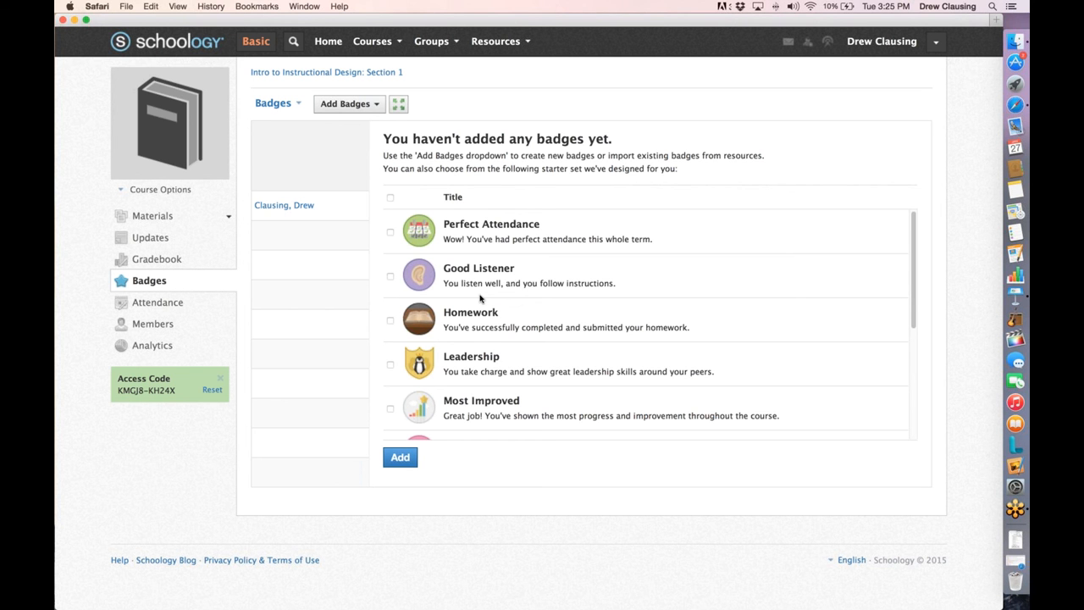
scroll(480, 298, "down", 5)
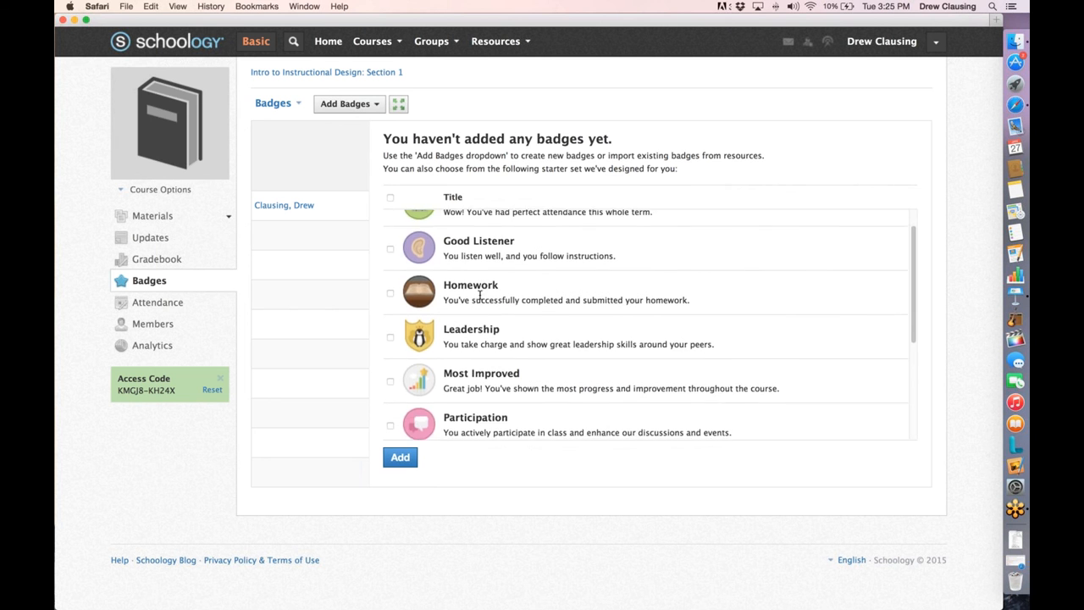
scroll(479, 298, "down", 3)
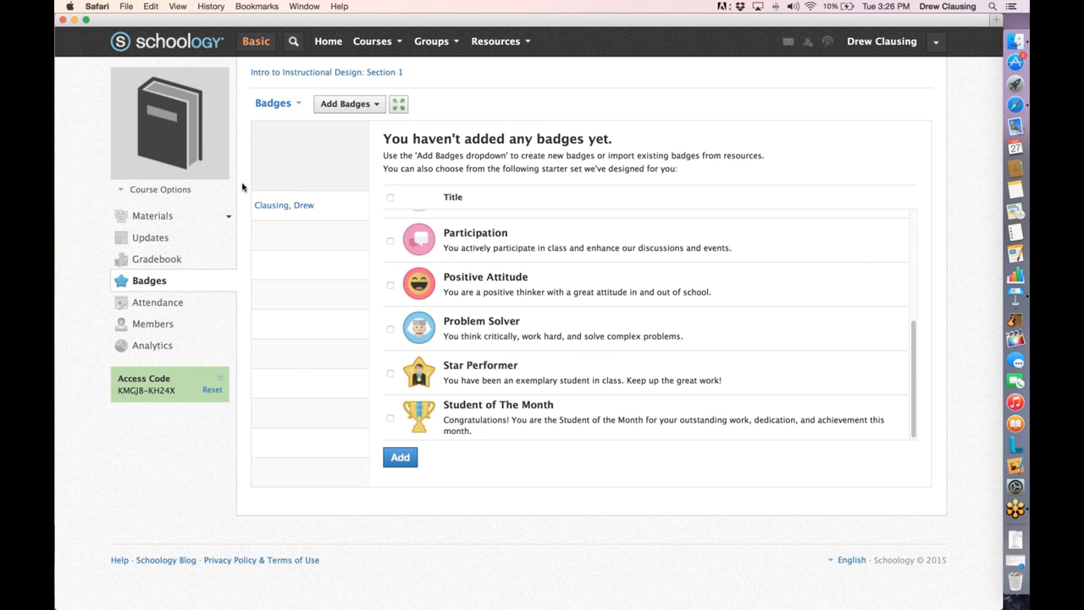
Step: Examine the course analytics, including the user, assignment and discussion statistics, and return to the course overview
left_click(155, 347)
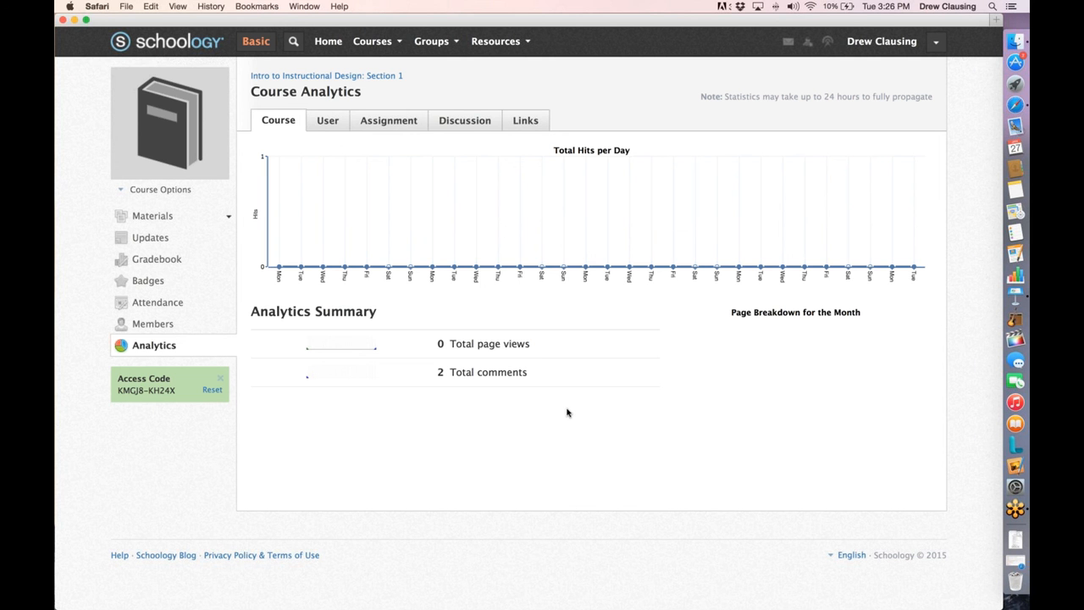
mouse_move(289, 274)
mouse_move(362, 271)
mouse_move(321, 267)
left_click(328, 122)
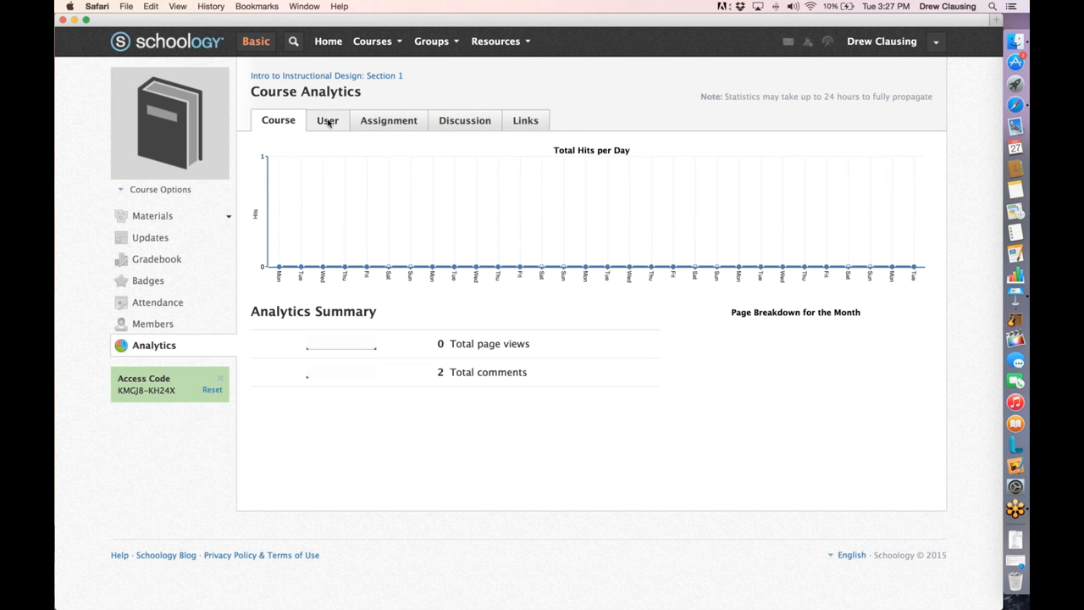
left_click(410, 127)
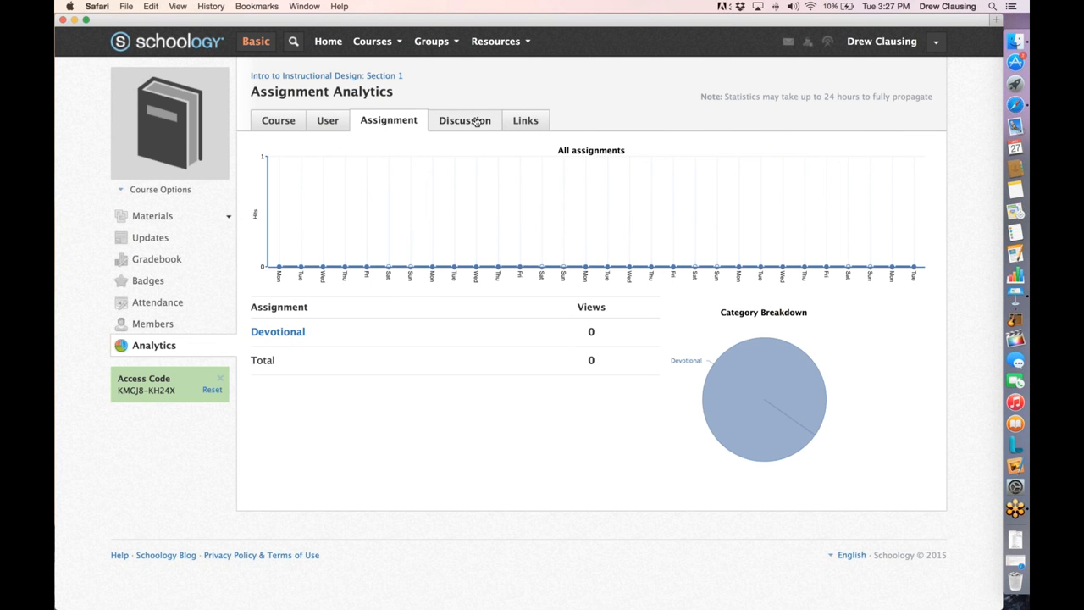
left_click(476, 121)
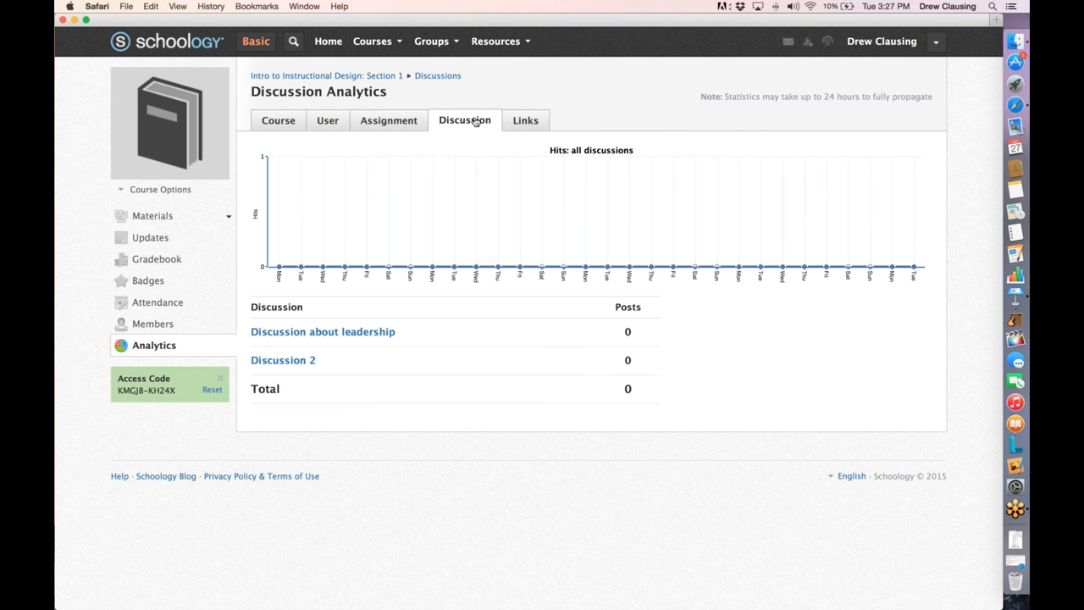
left_click(279, 121)
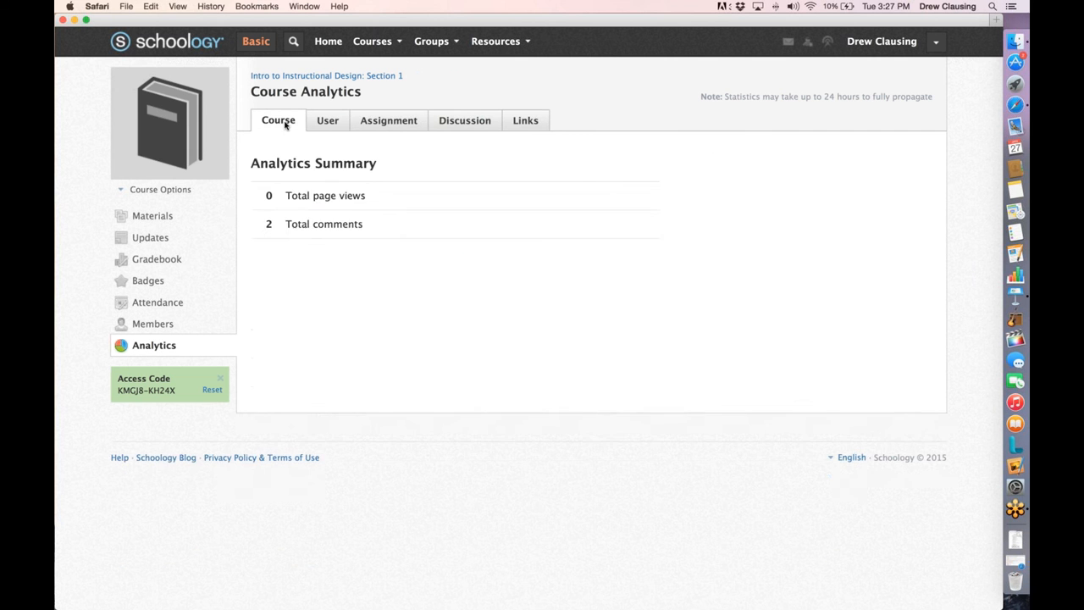
Step: View the list of members enrolled in the Intro to Instructional Design course
left_click(152, 327)
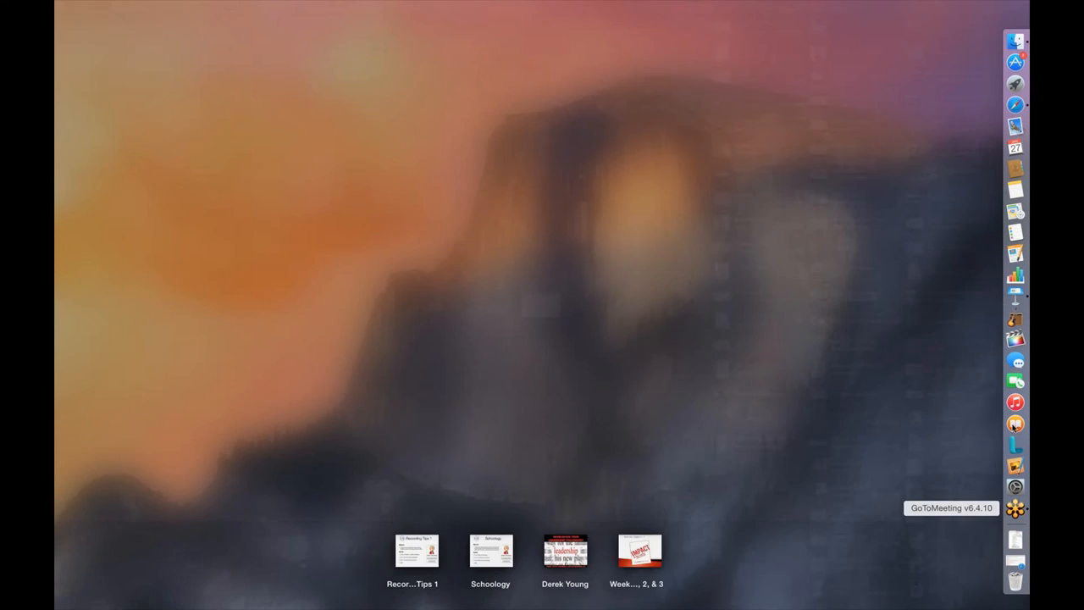
left_click(996, 43)
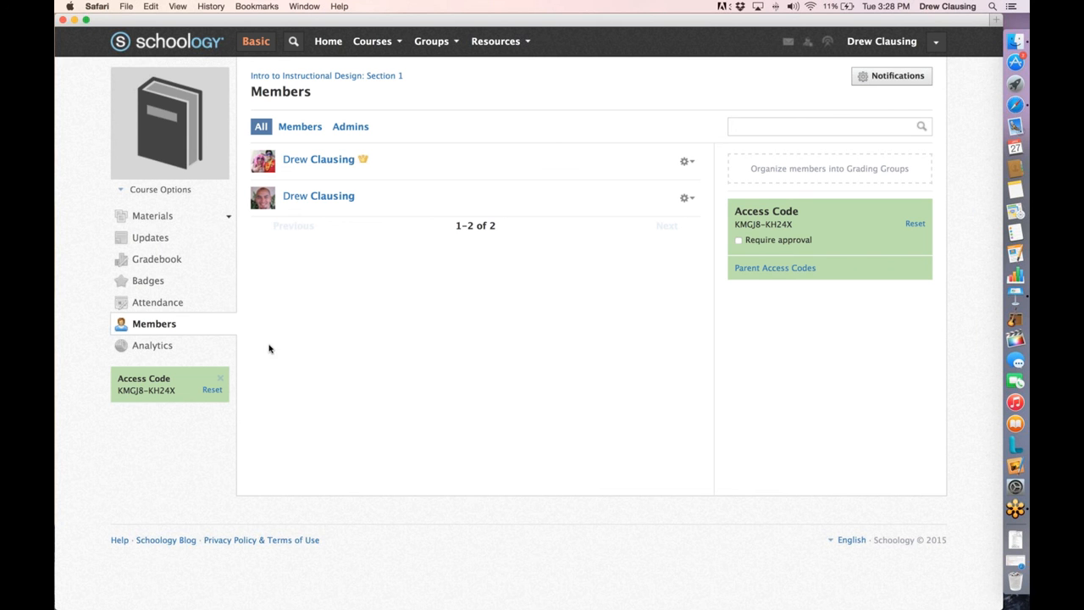
Step: Highlight the course access code shown beneath the course navigation
left_click_drag(175, 389, 115, 392)
left_click(133, 392)
left_click_drag(172, 391, 116, 385)
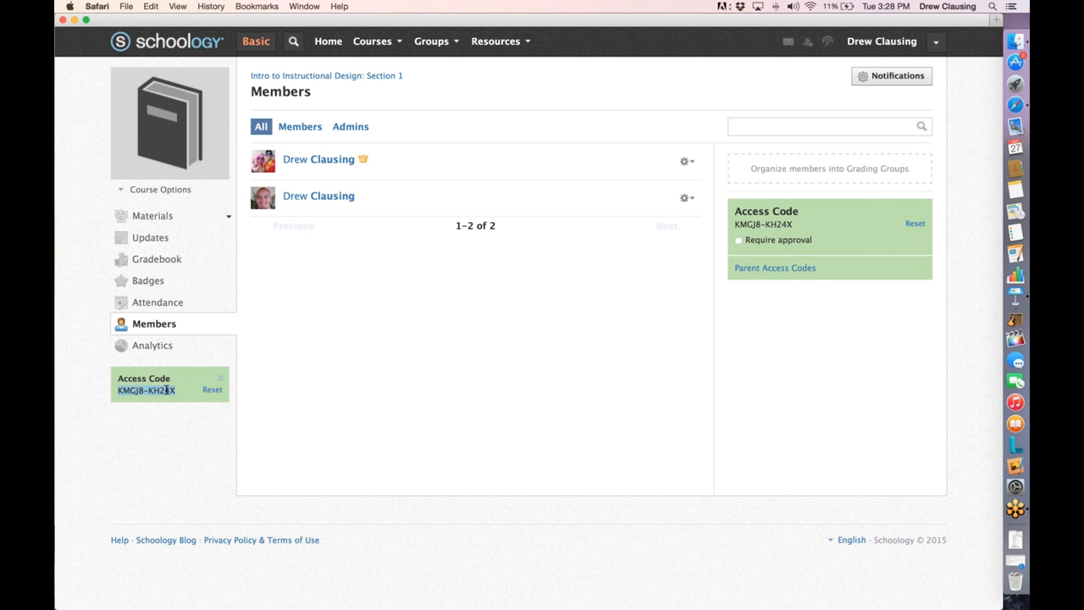
Step: Open Small Group 1, view its members and highlight the group's access code
left_click(440, 42)
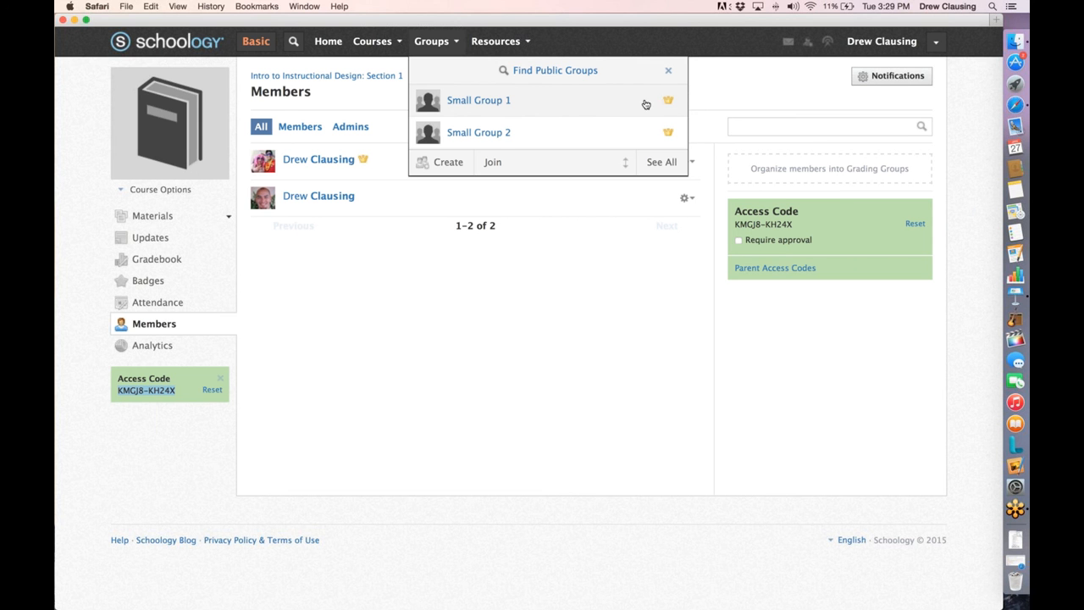
left_click(496, 101)
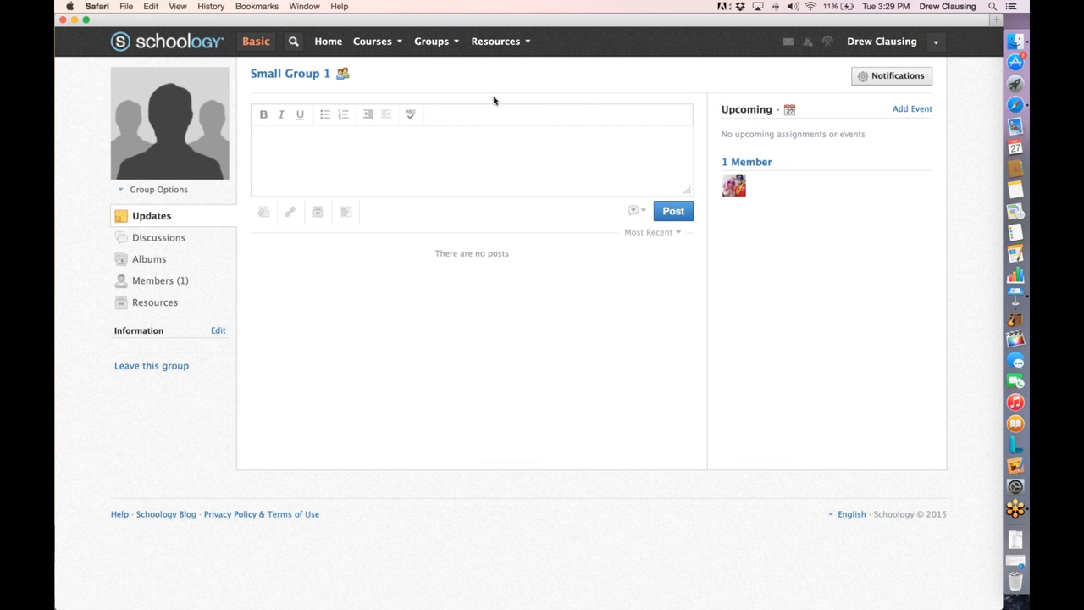
left_click(169, 282)
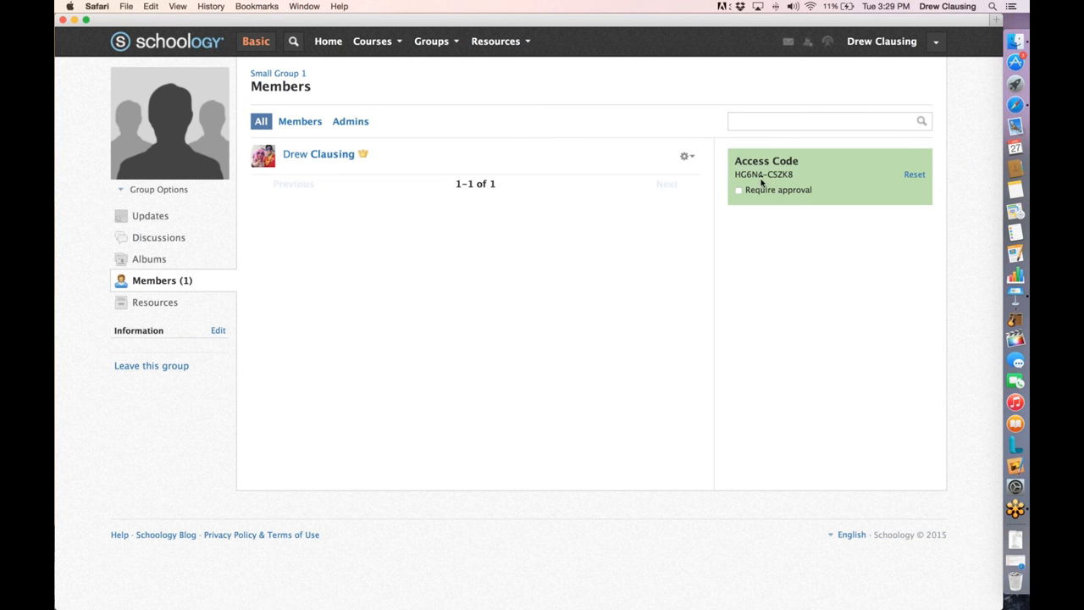
left_click_drag(735, 173, 792, 177)
triple_click(769, 176)
left_click(769, 175)
Step: Create a discussion in Small Group 1 titled "Small group 1 discussion test"
left_click(156, 240)
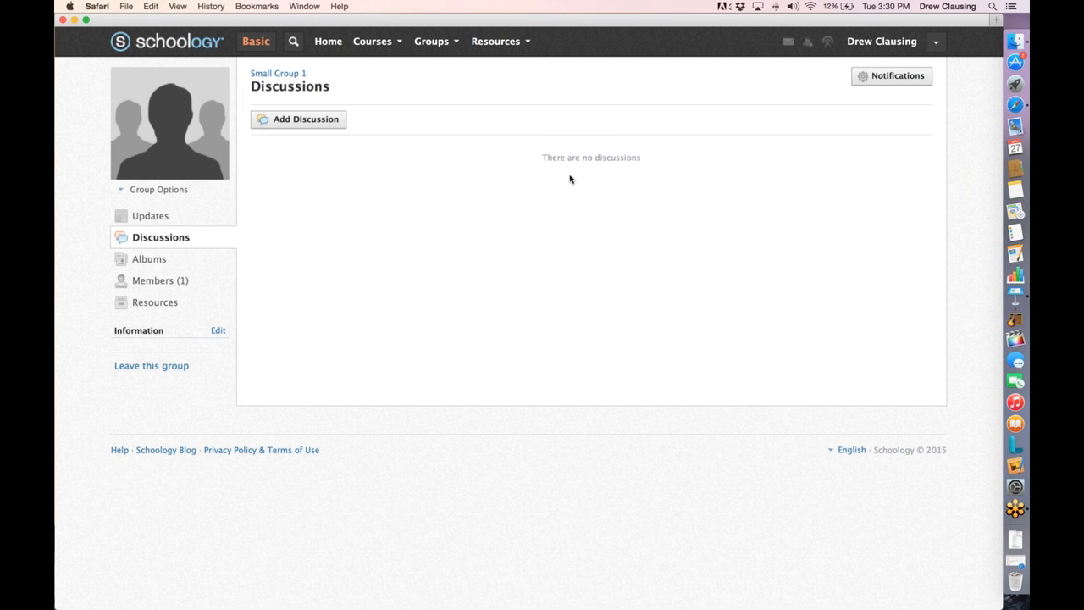
left_click(303, 121)
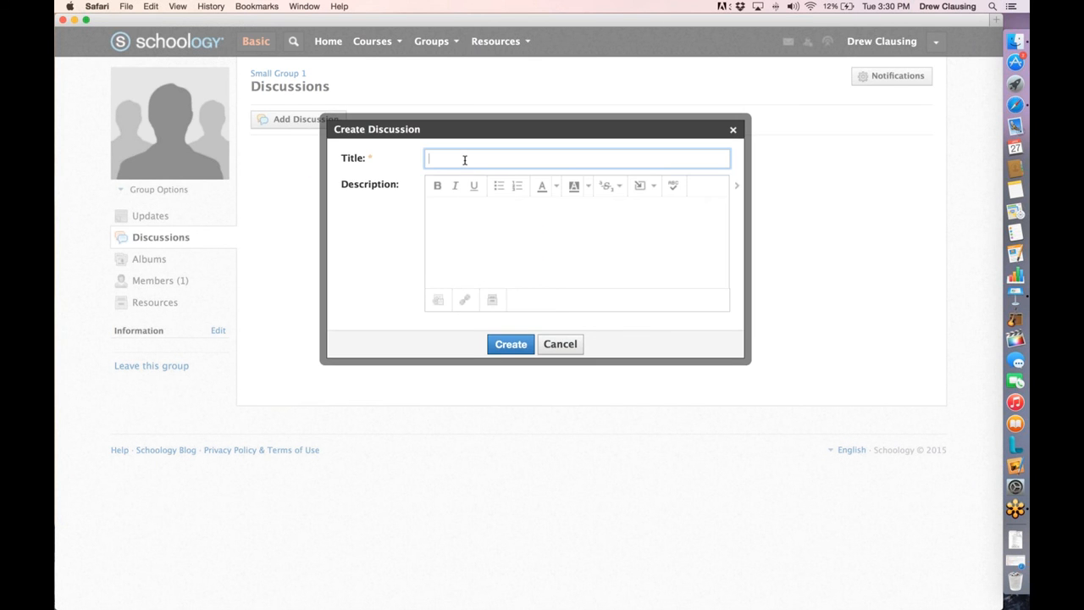
type("T")
key("BackSpace")
type("SMall group 1 discussion test")
key("Return")
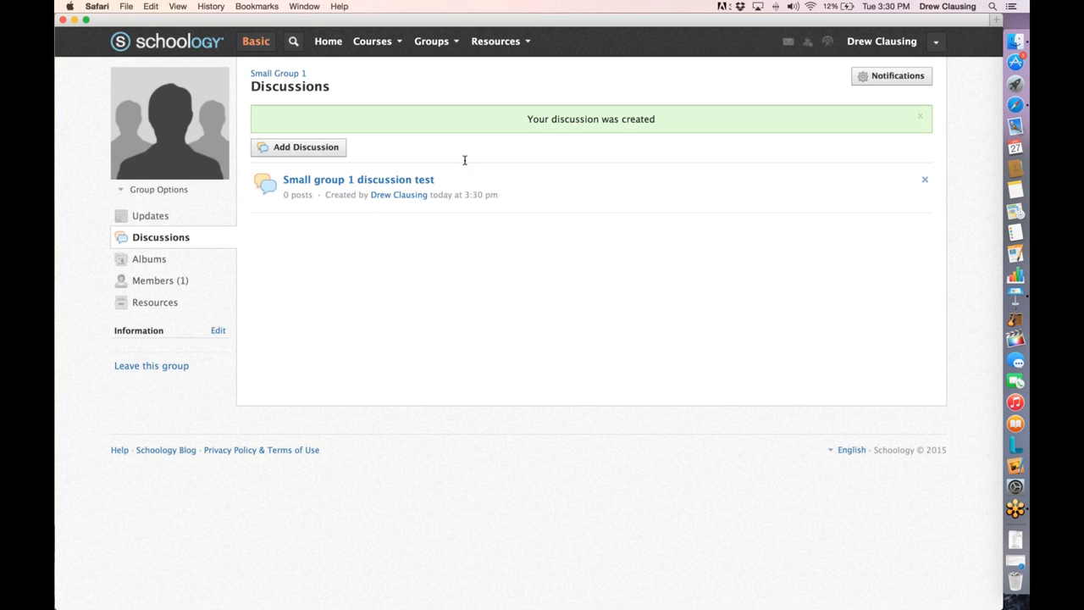
Step: View the "Small group 1 discussion test" discussion, as well as the group's media albums and resources
left_click(384, 181)
left_click(384, 186)
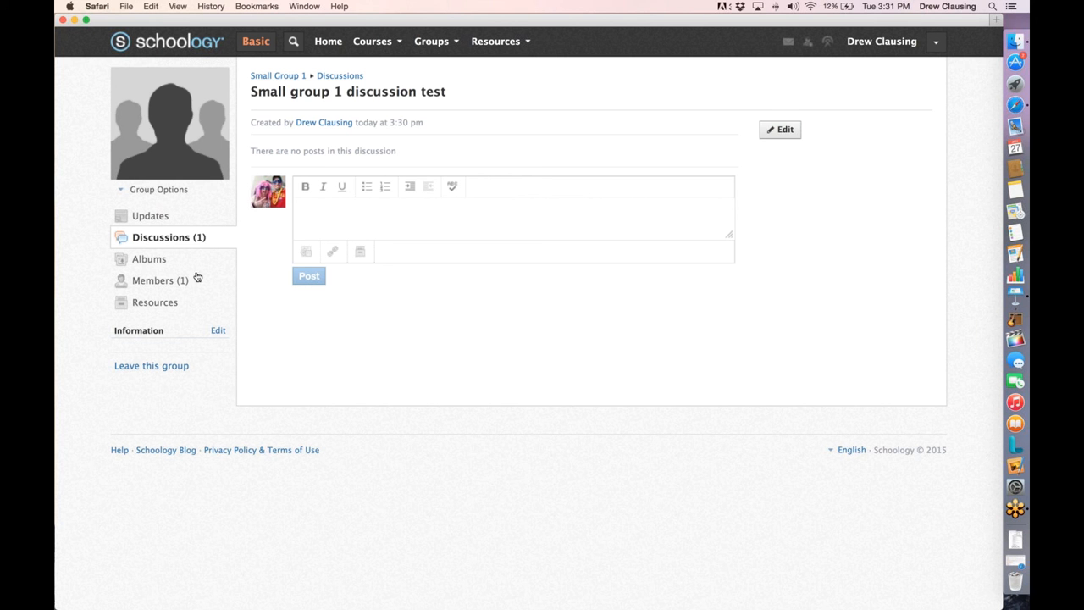
left_click(150, 261)
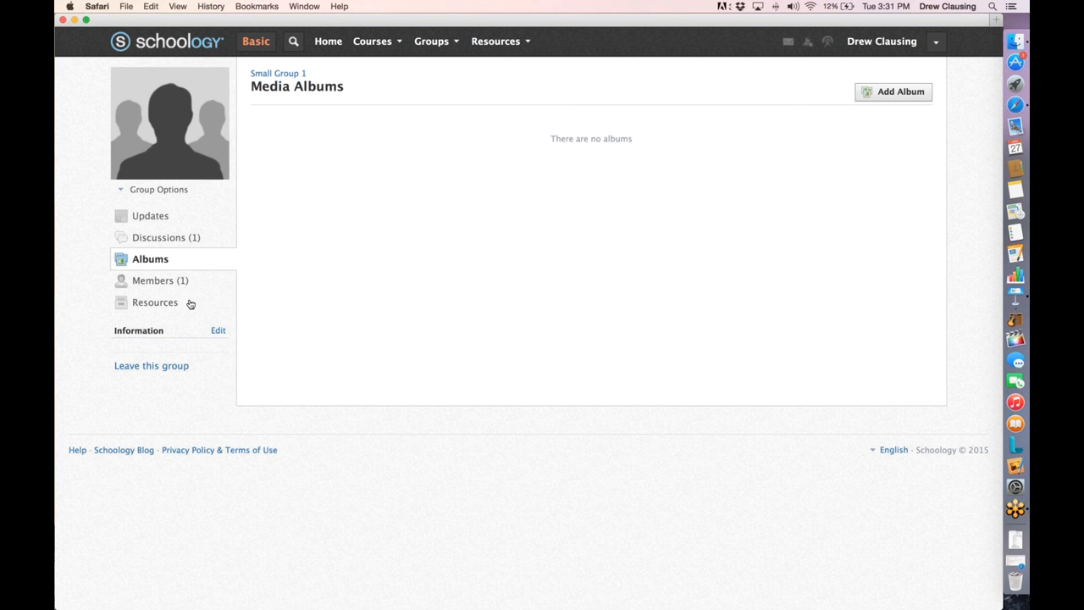
left_click(164, 309)
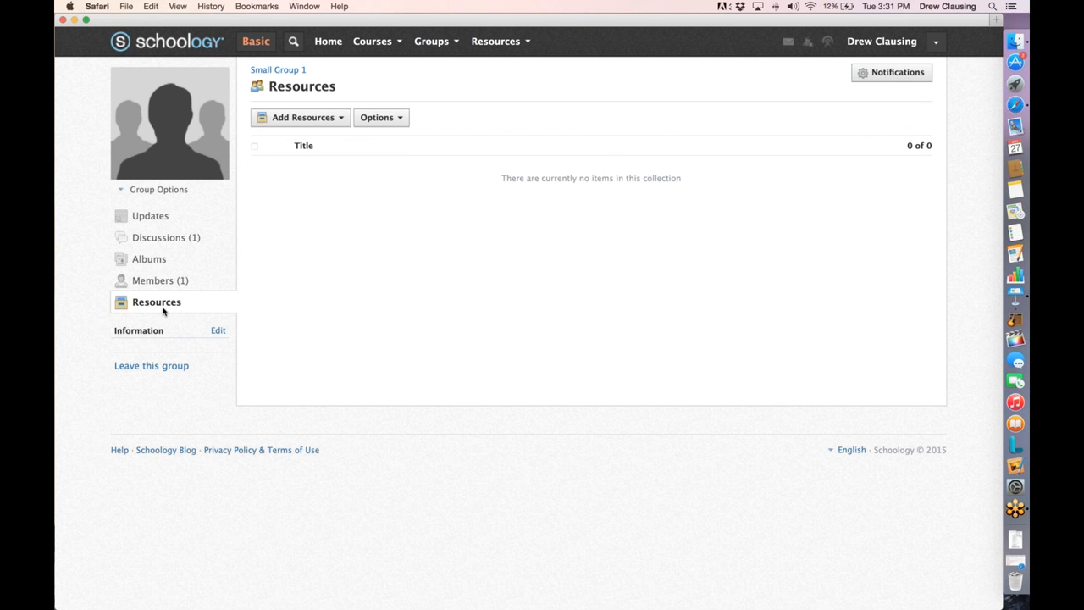
Step: View the group resources and the personal resources, including the contents of the Question 1 question bank
left_click(511, 47)
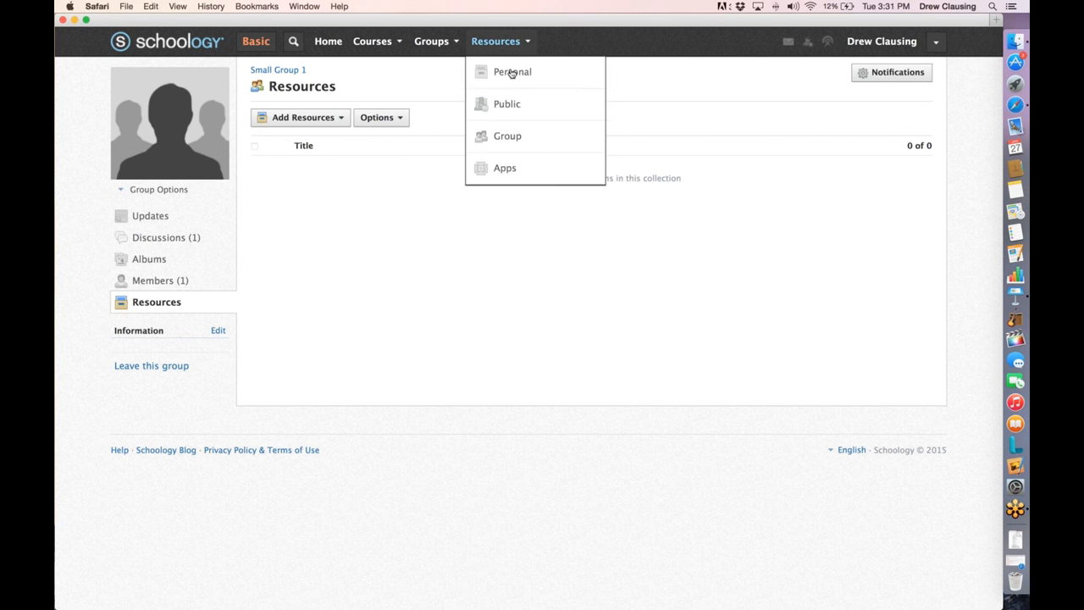
left_click(514, 137)
left_click(494, 51)
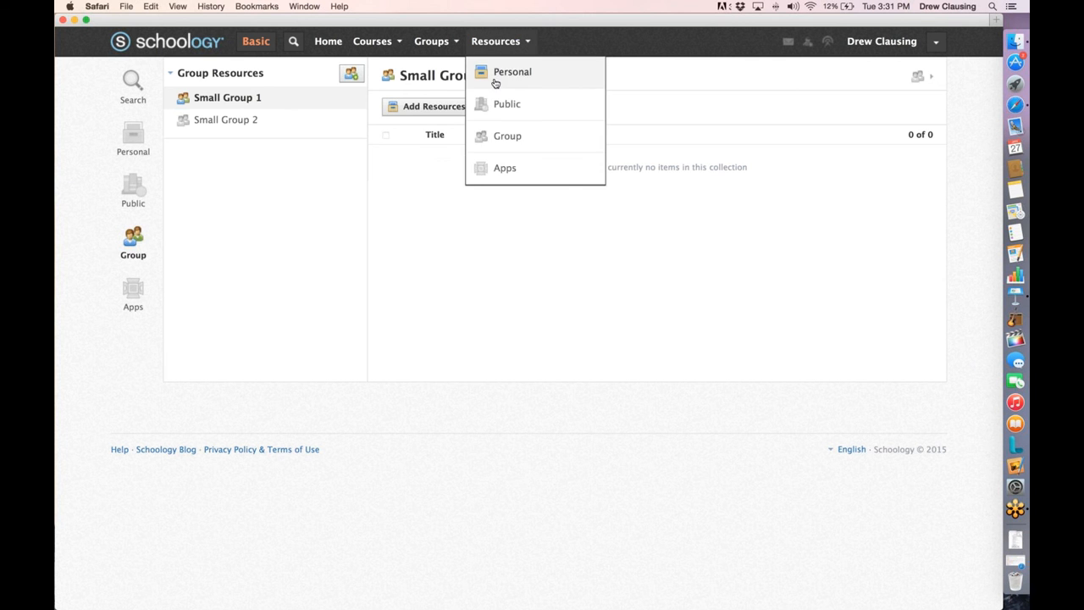
left_click(497, 73)
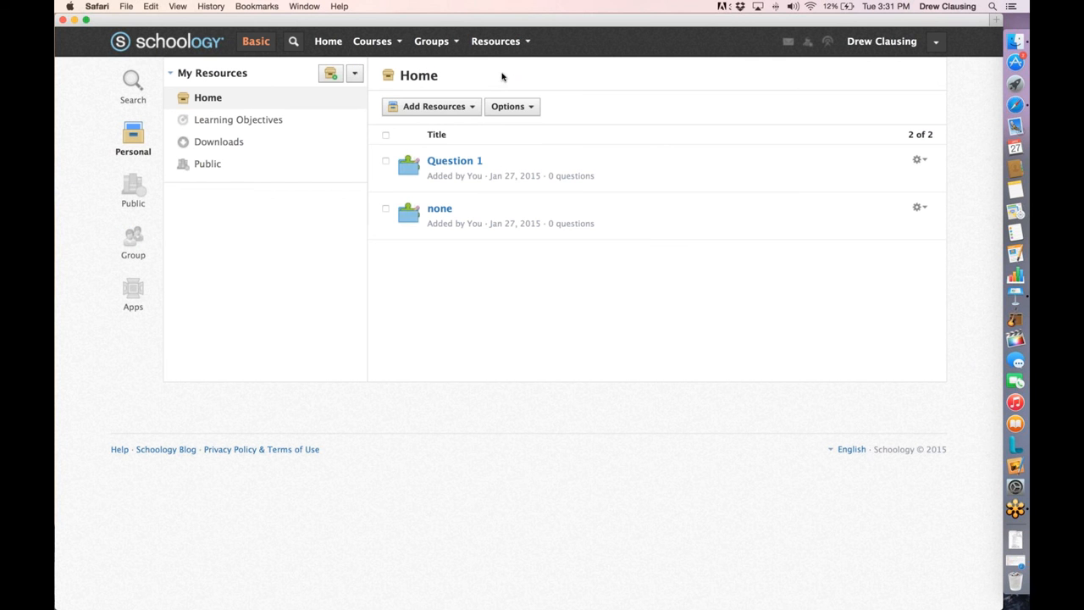
left_click(450, 164)
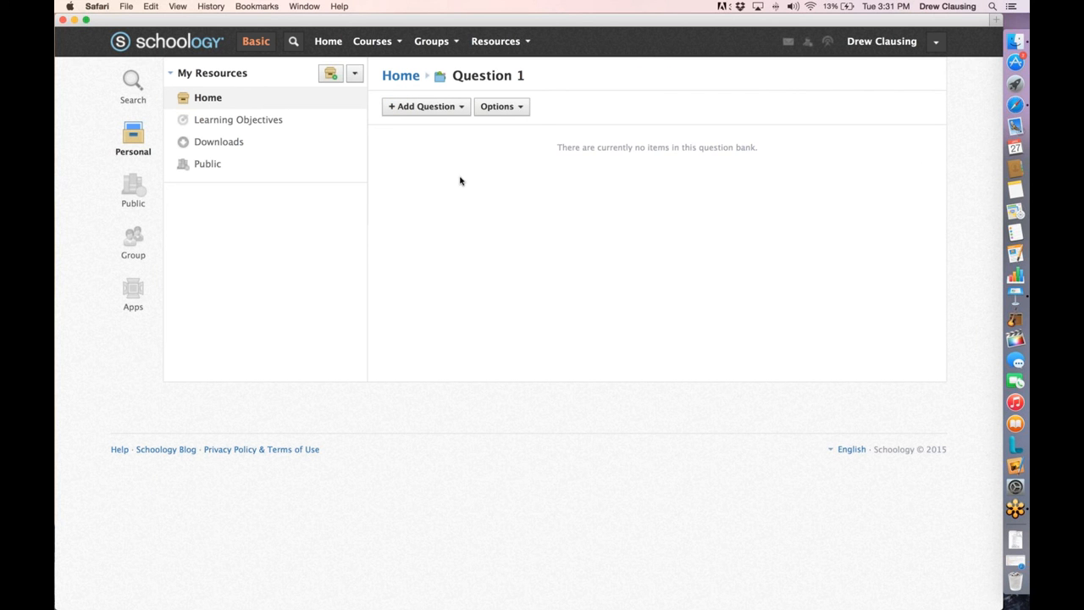
left_click(486, 42)
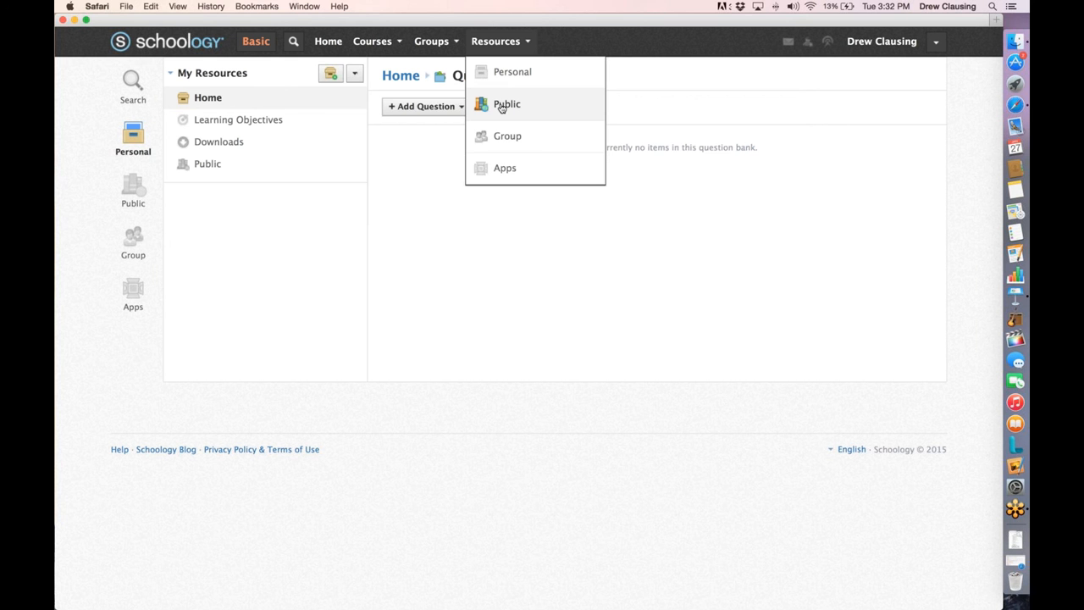
left_click(511, 51)
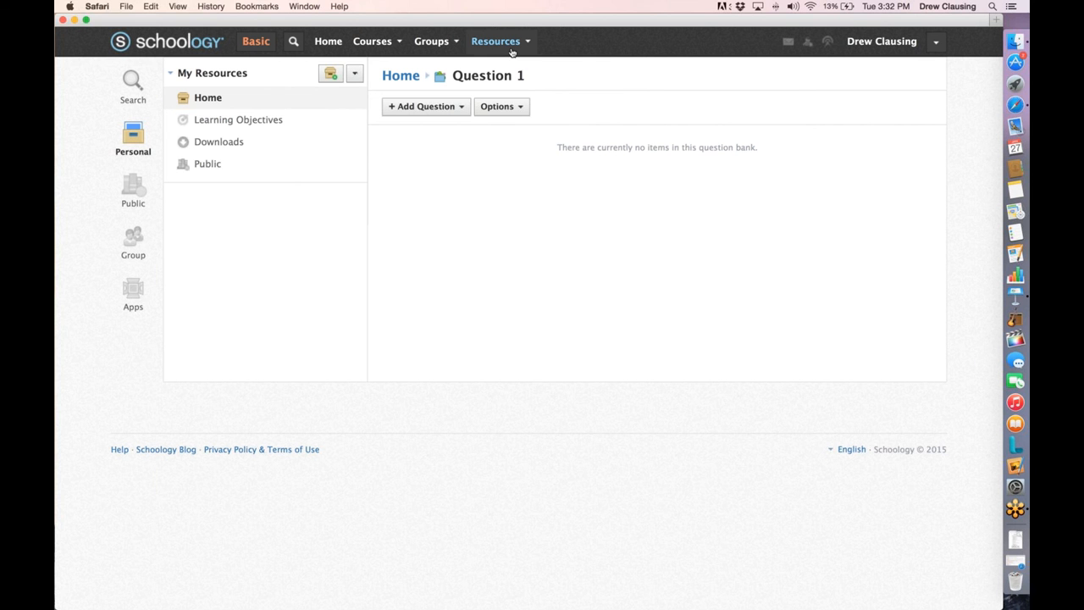